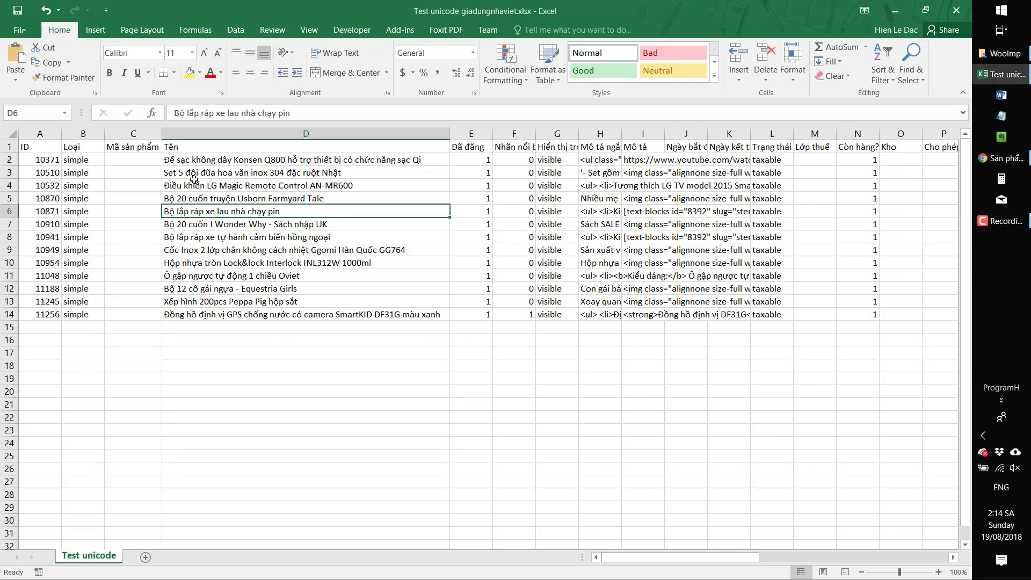
Step: Review the product names in column D (D3, D6, D11) and the product 10910 row
click(208, 173)
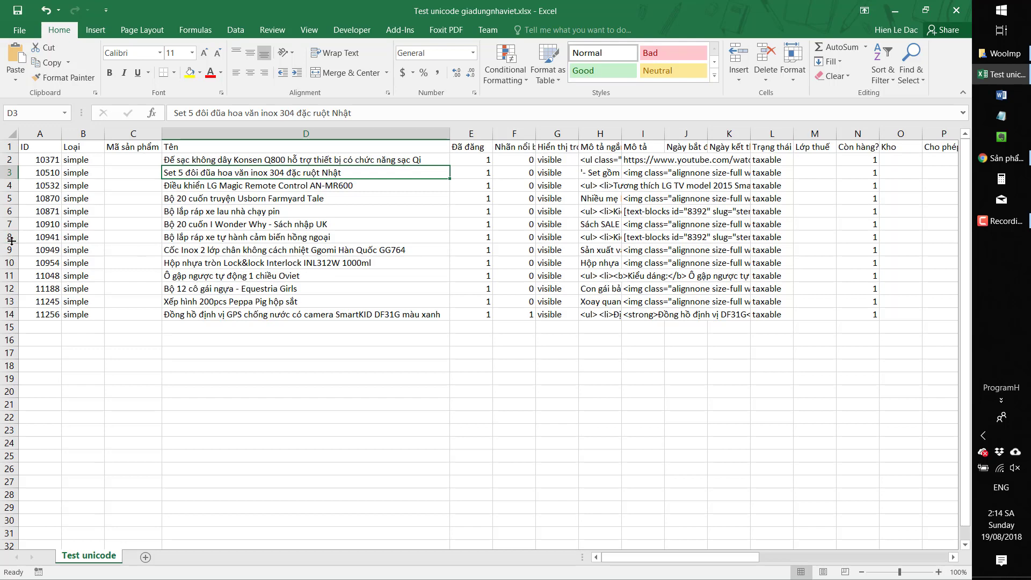
key(Down)
key(Down)
key(Down)
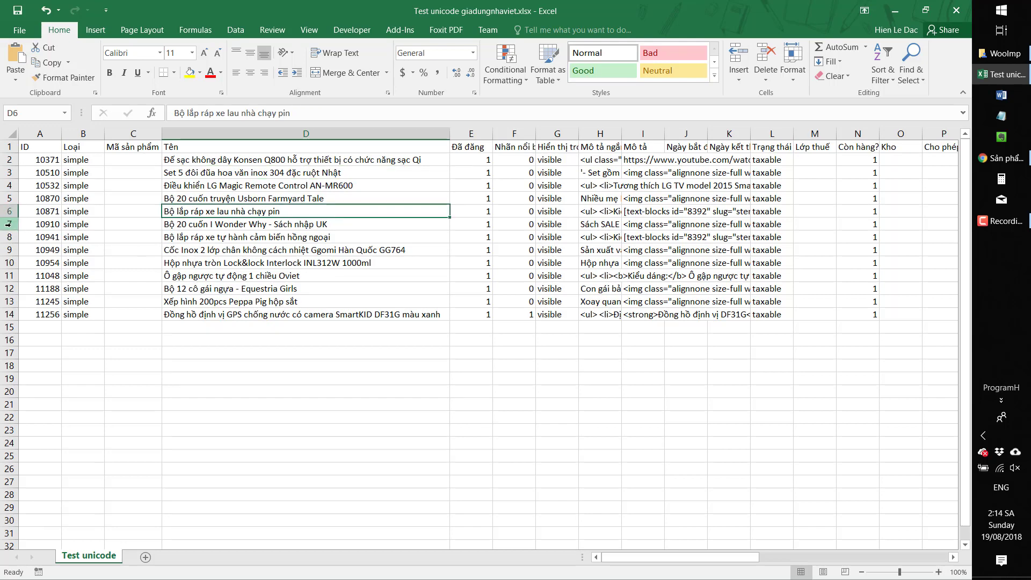
click(10, 225)
click(230, 281)
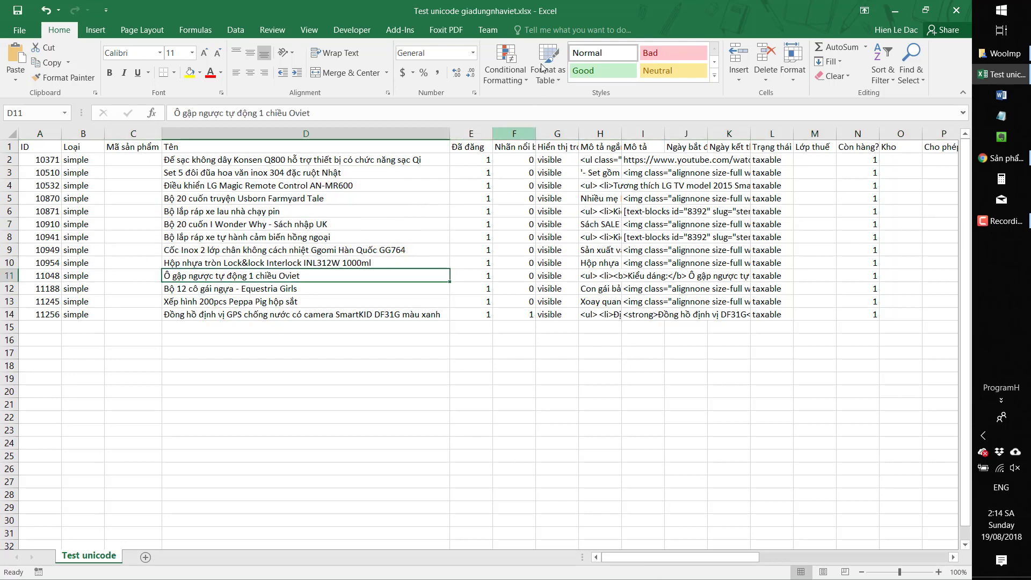
click(319, 339)
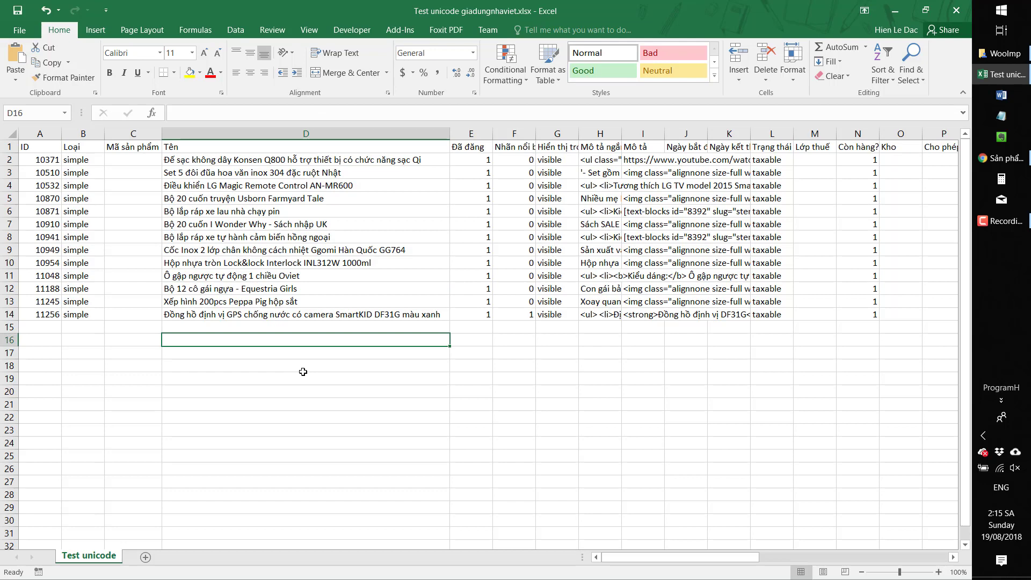
Step: Discard a stray 'CSV' note typed in D16, then recheck names in D3, D5, D8 and D11
text(CSV)
drag(195, 340, 162, 340)
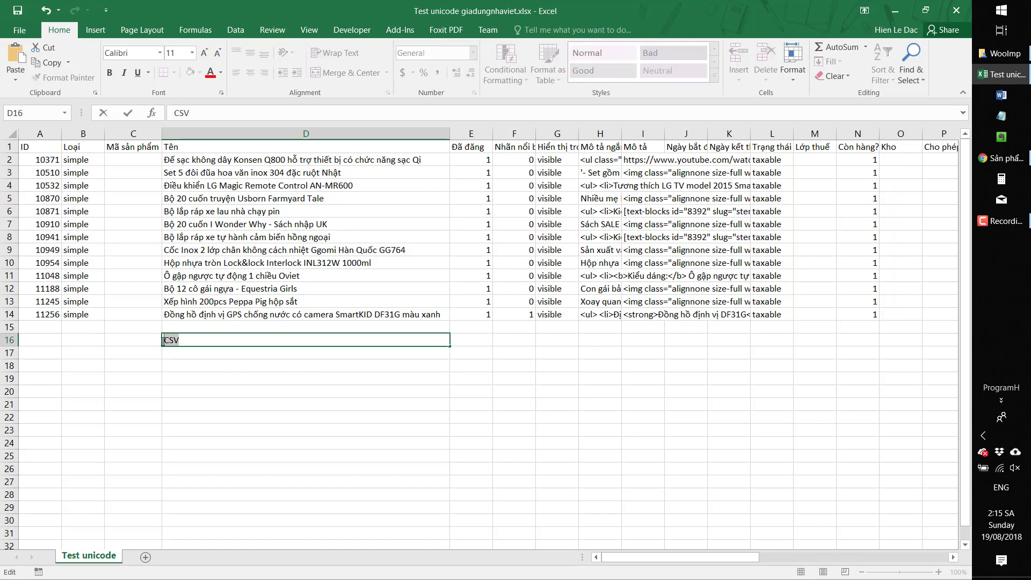
click(201, 344)
key(Escape)
key(ctrl+z)
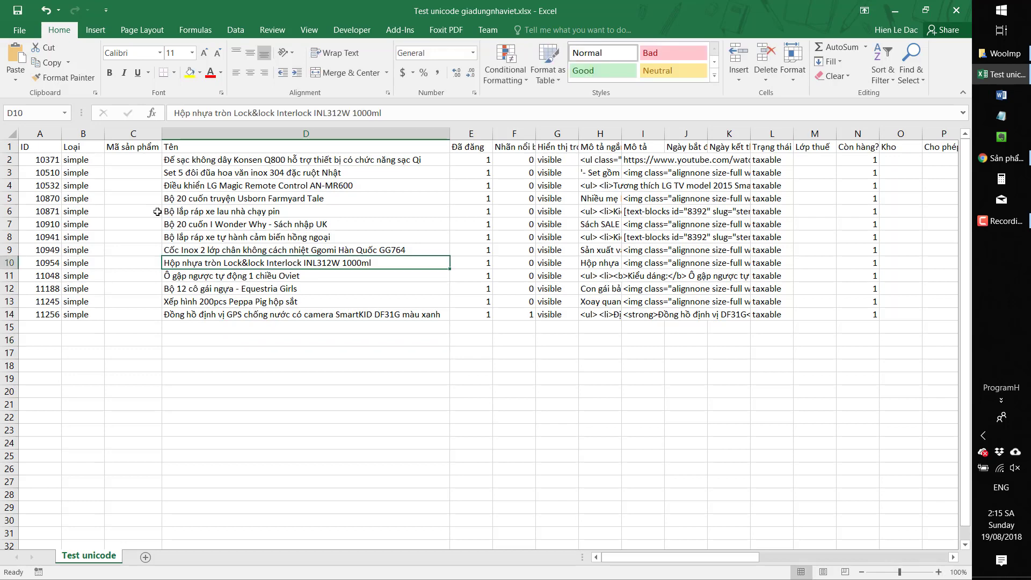
key(Down)
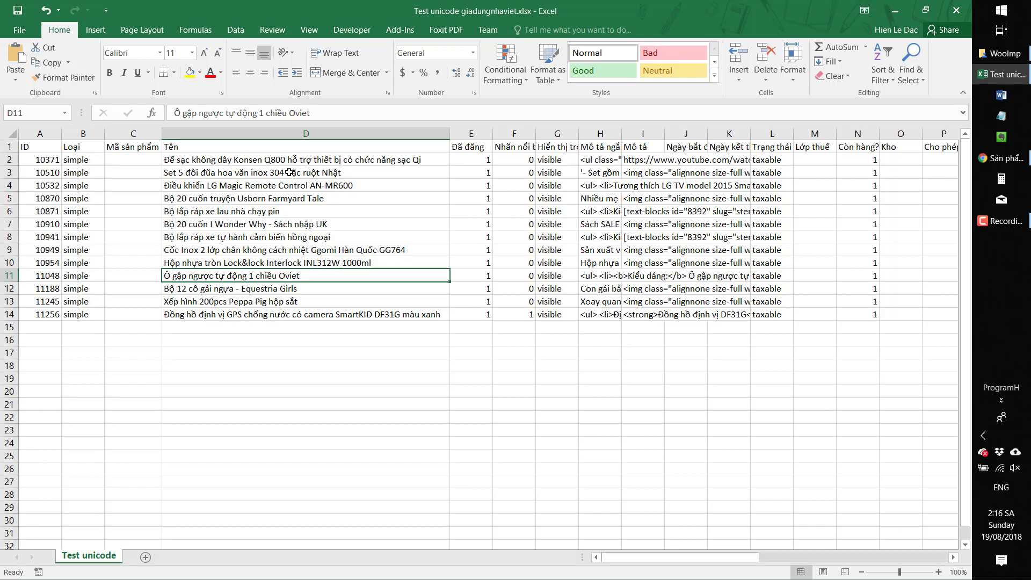
click(295, 173)
click(290, 237)
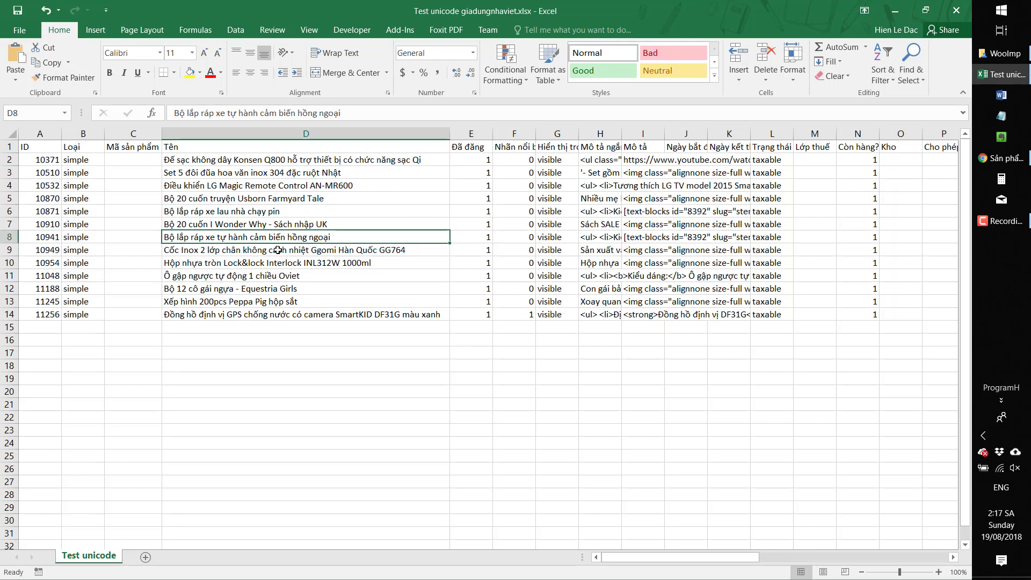
click(230, 202)
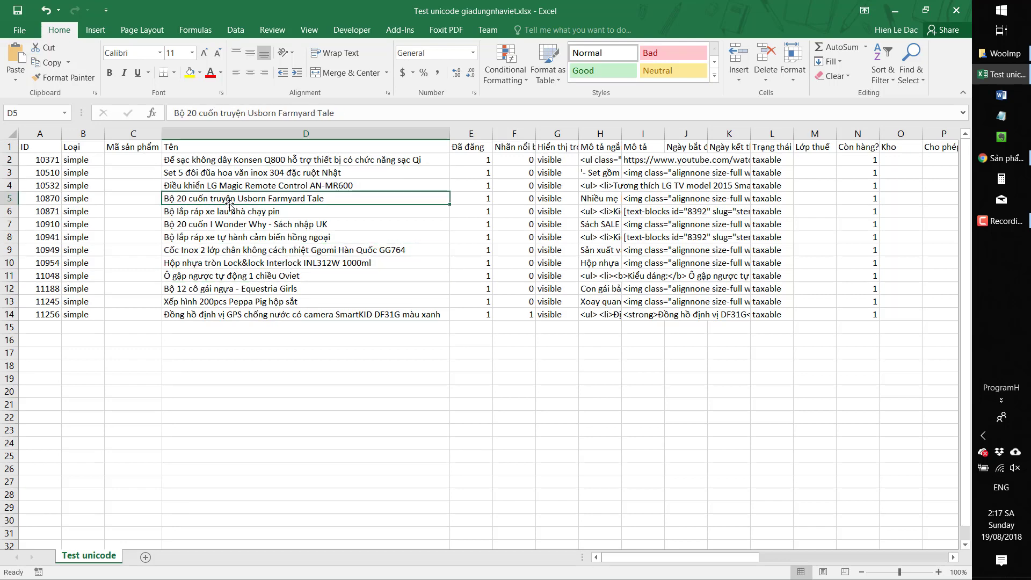
Step: Save the workbook as CSV (Comma delimited) named 'Test unicode giadungnhaviet1', keeping the CSV format
click(19, 30)
click(52, 222)
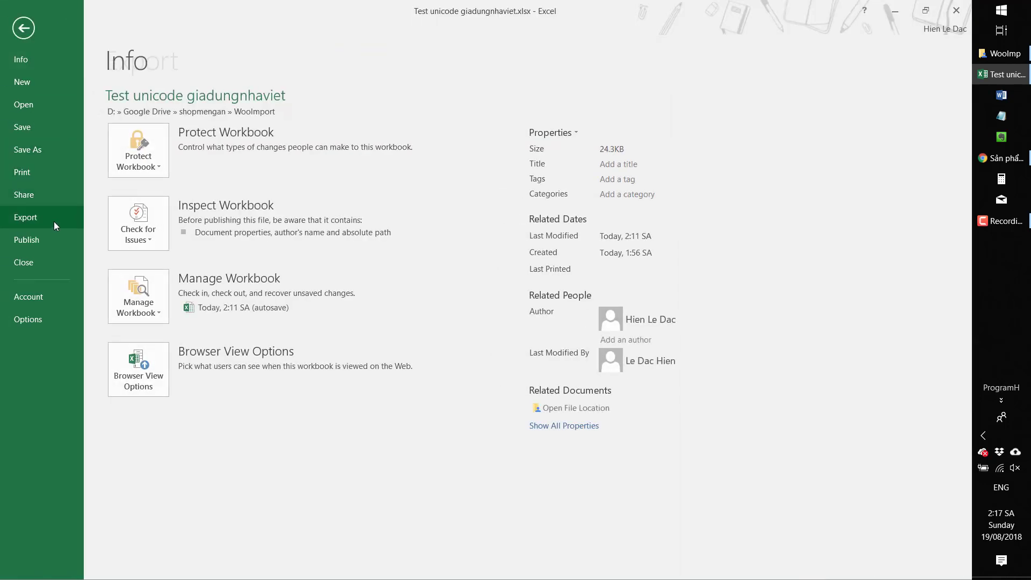
click(177, 143)
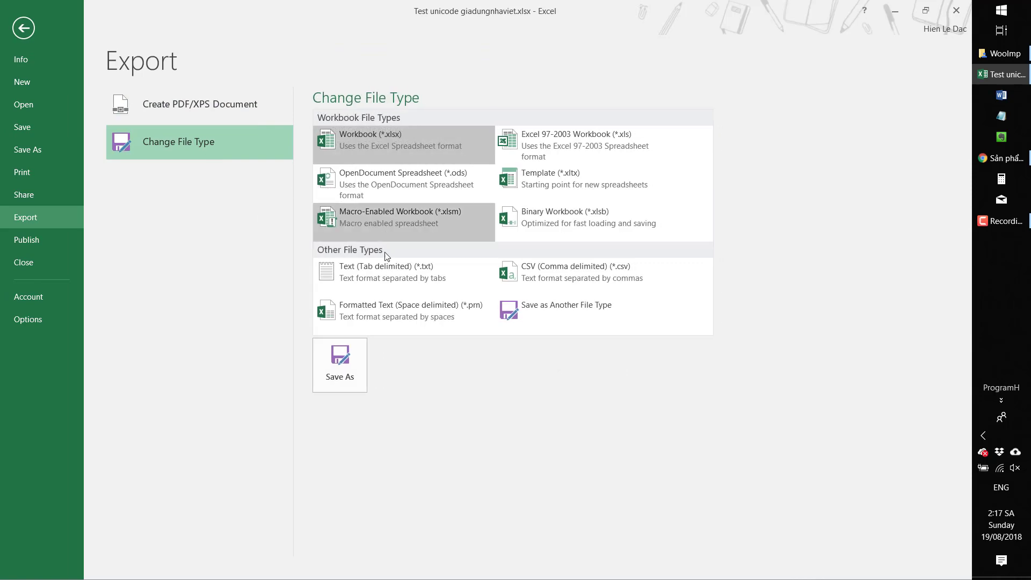
click(562, 274)
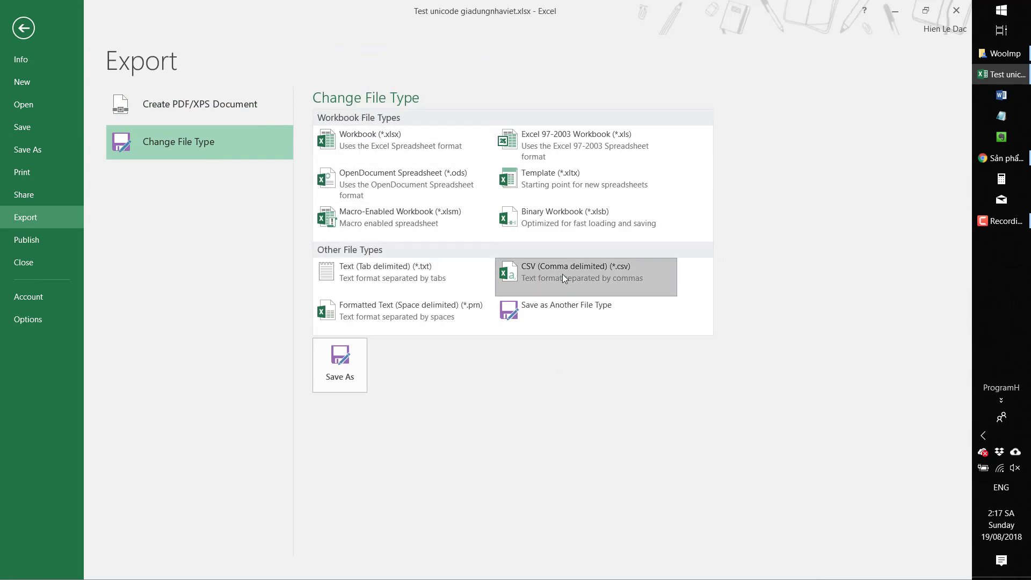
double_click(532, 275)
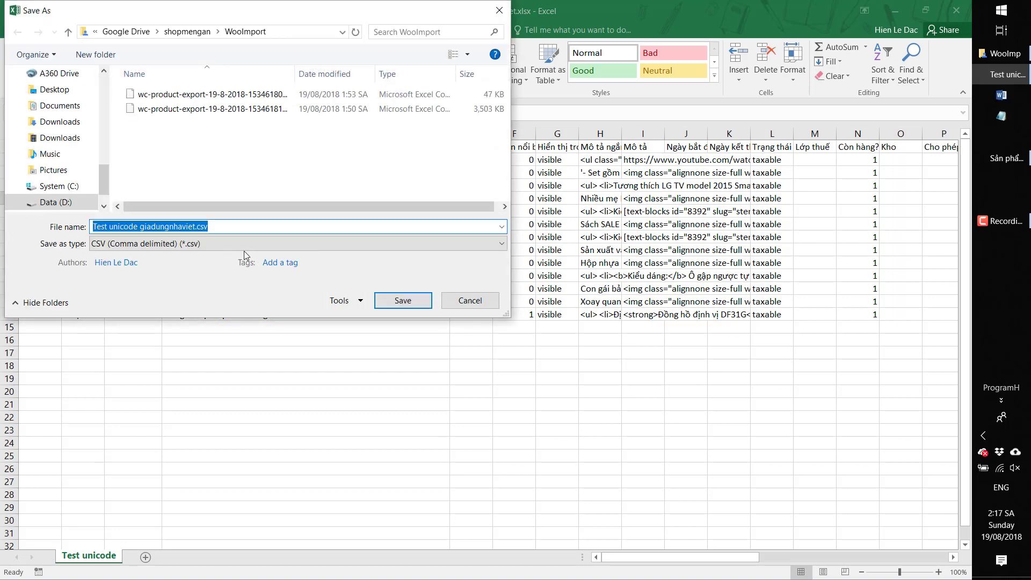
click(244, 248)
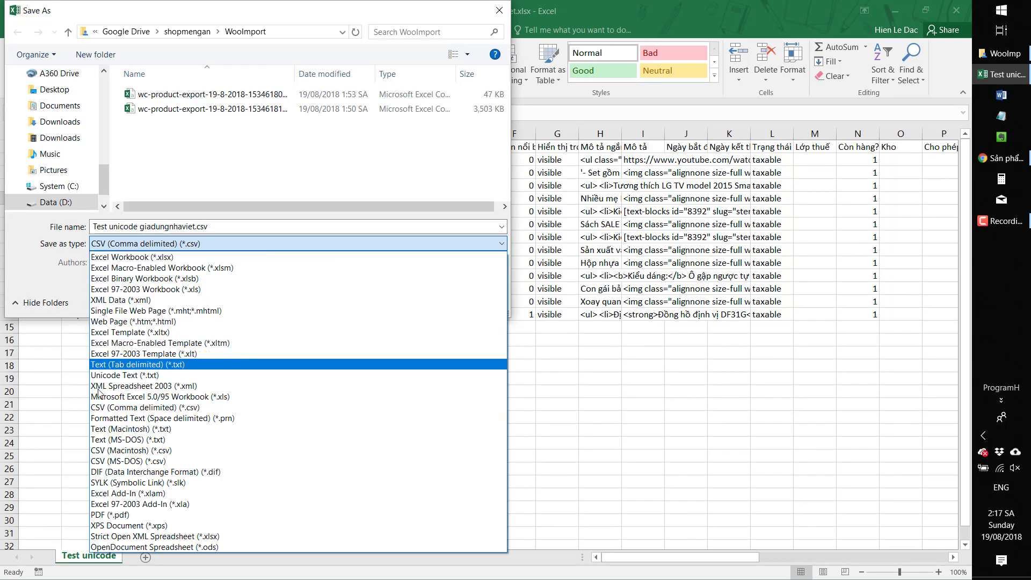
click(104, 411)
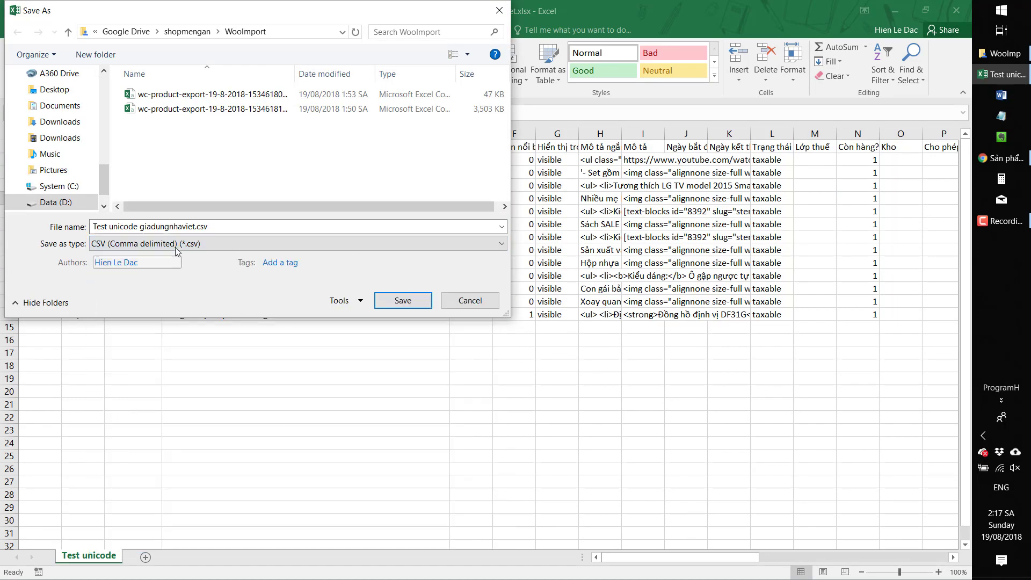
click(209, 226)
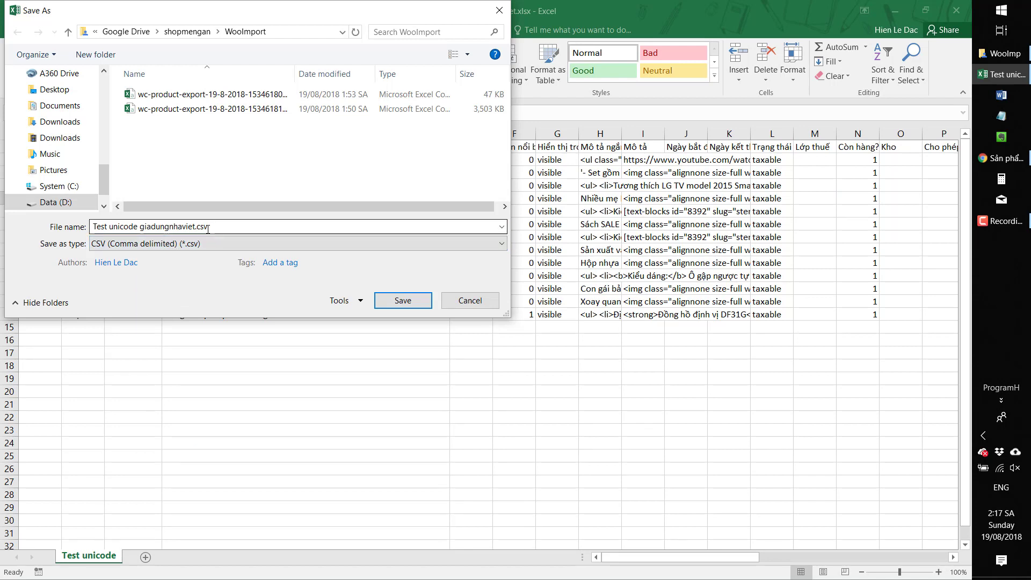
text(Test unicode giadungnhaviet)
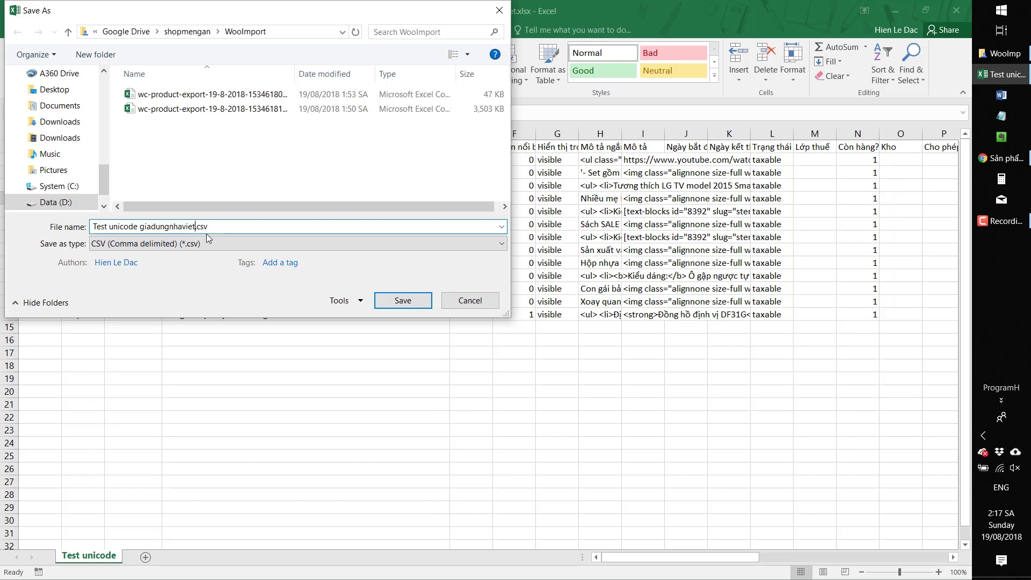
text(1)
key(Return)
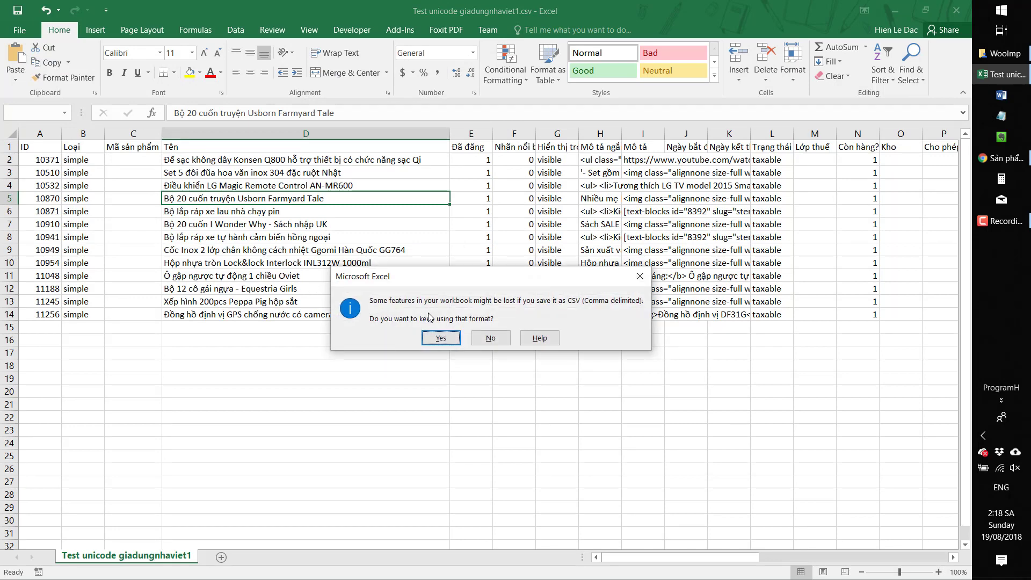
click(441, 338)
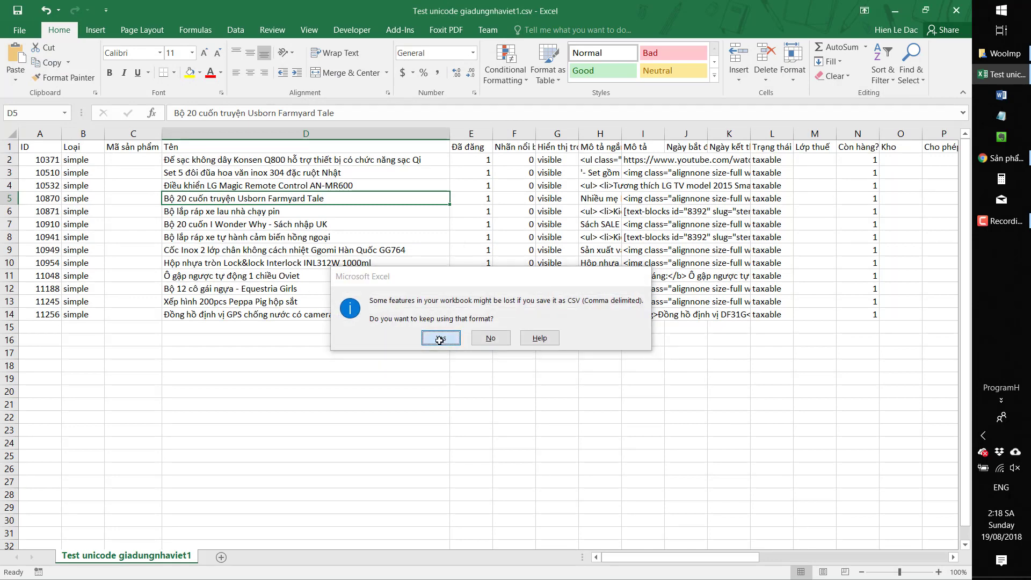
Step: Open Test unicode giadungnhaviet1.csv from the WooImport folder in Notepad via Edit
click(1008, 58)
click(346, 175)
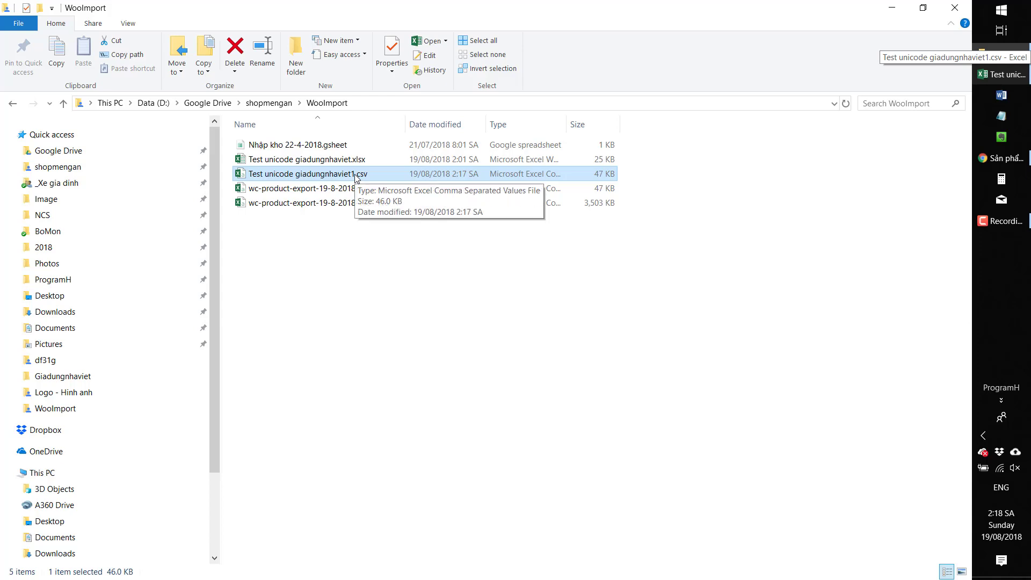
right_click(355, 177)
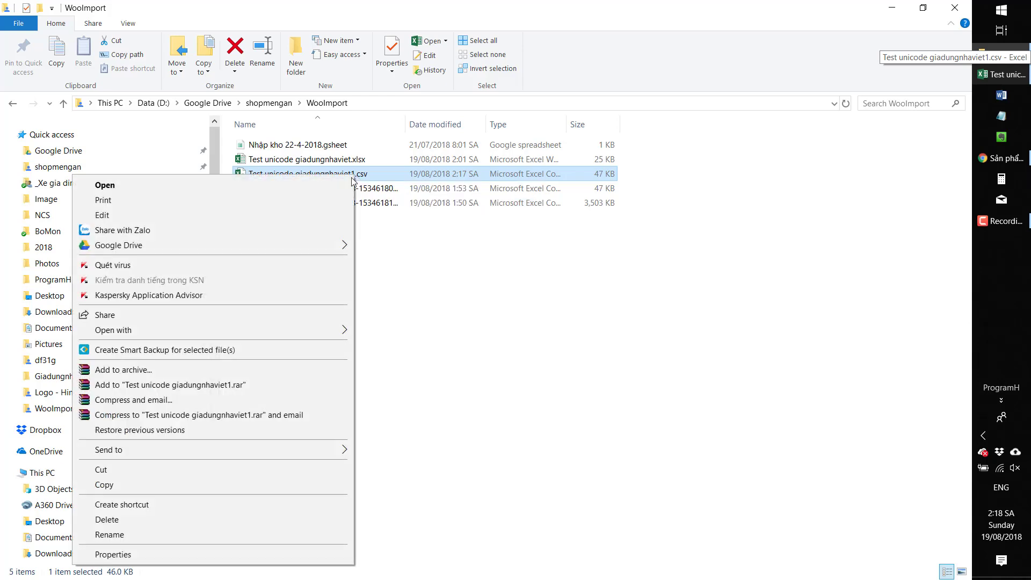
click(253, 214)
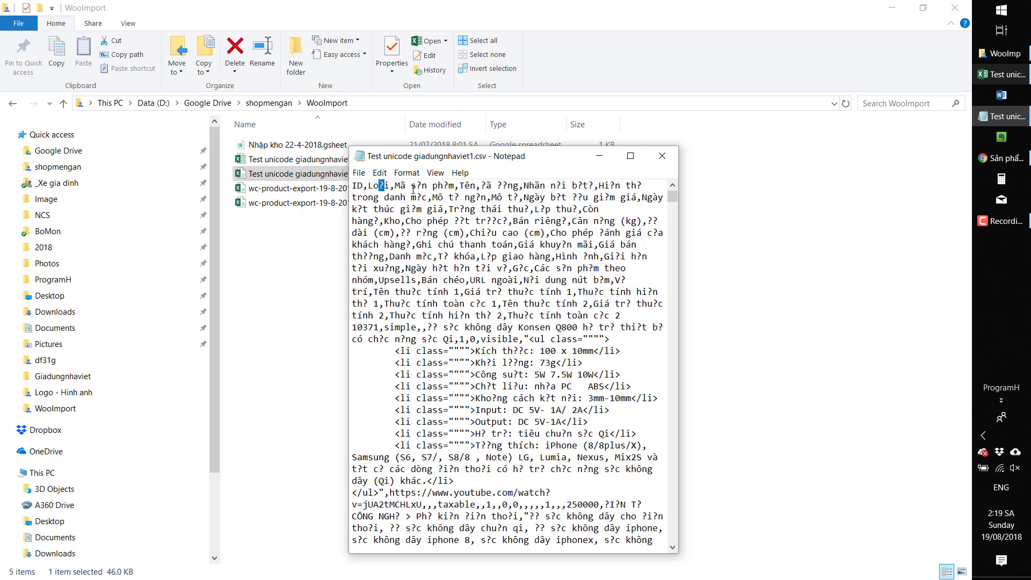
Step: Inspect the garbled Vietnamese characters across the CSV text, then close Notepad
click(422, 186)
double_click(420, 186)
drag(437, 161, 533, 148)
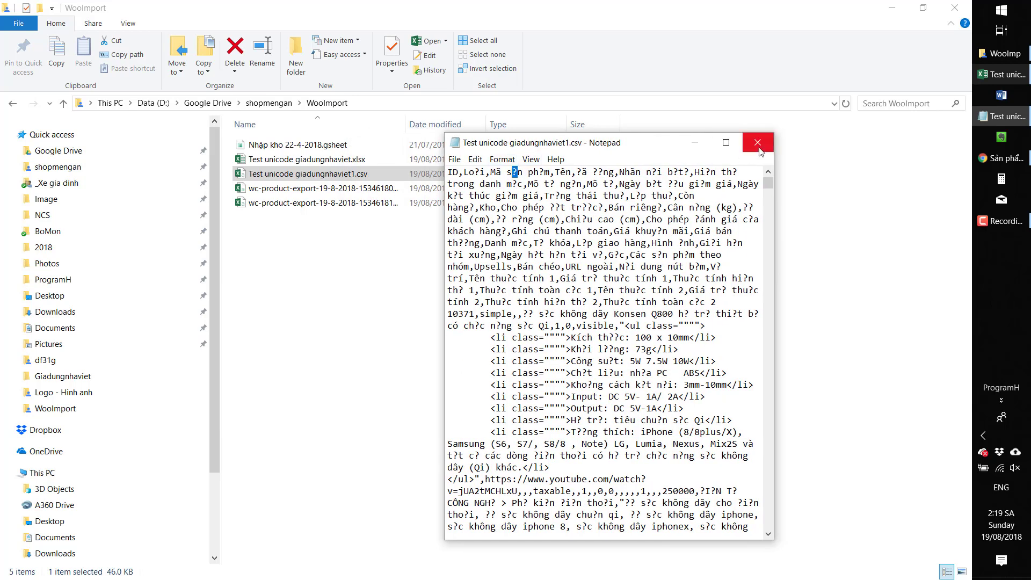
click(587, 278)
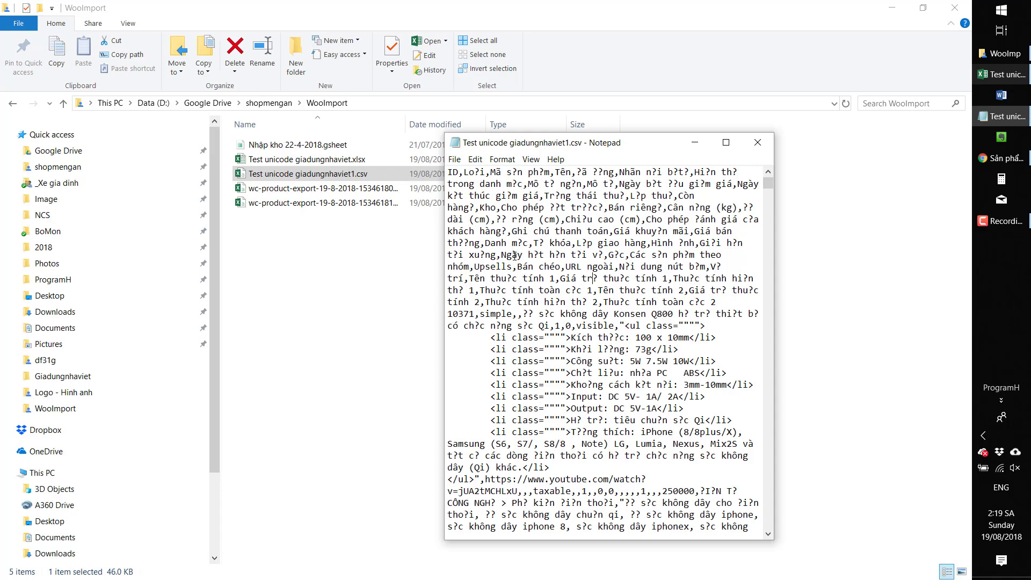
drag(514, 255, 675, 376)
scroll(675, 337, down, 15)
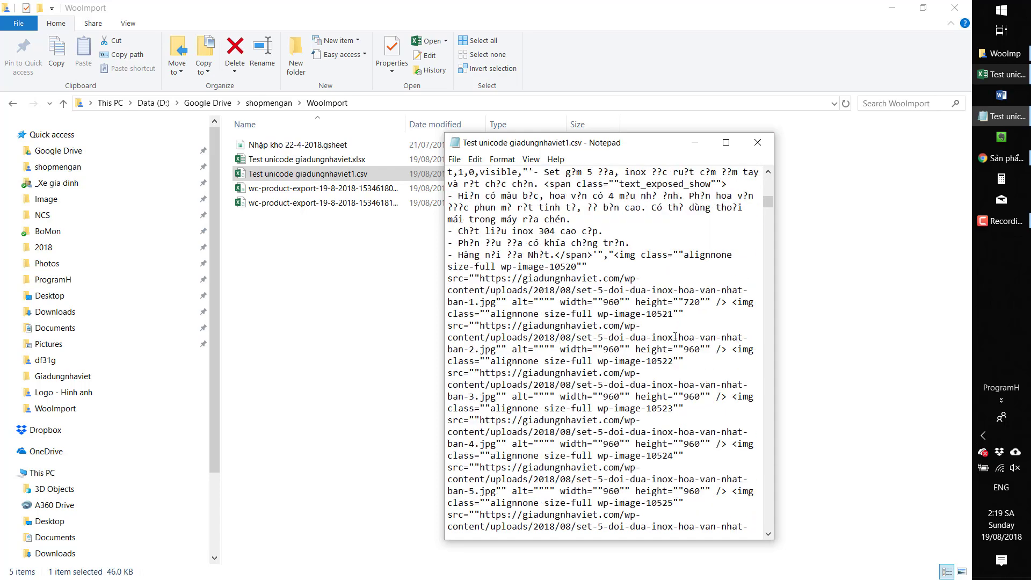
scroll(676, 337, down, 2)
click(757, 143)
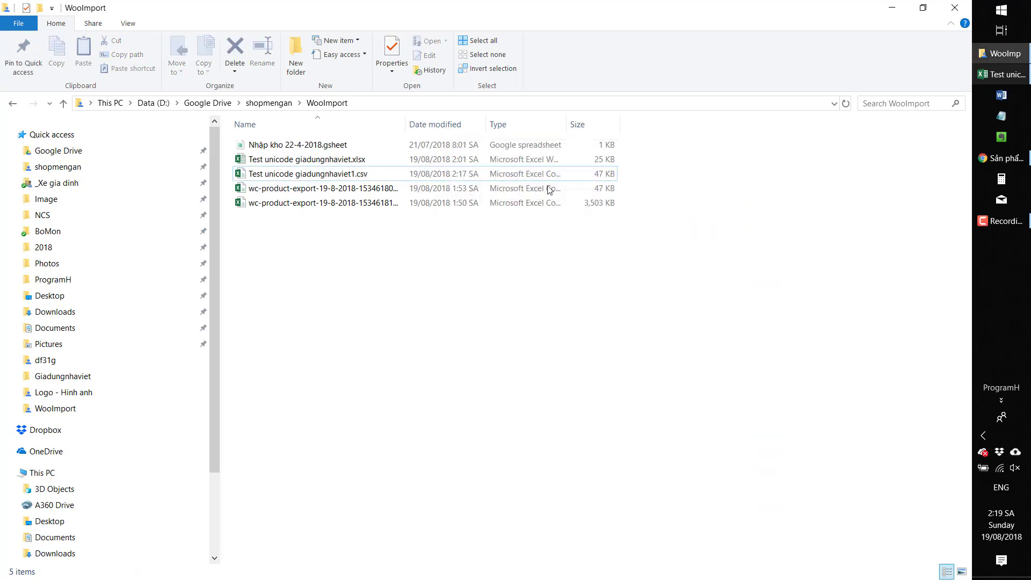
Step: Recheck the product names from D7 to D14 in the Excel CSV workbook
click(1002, 75)
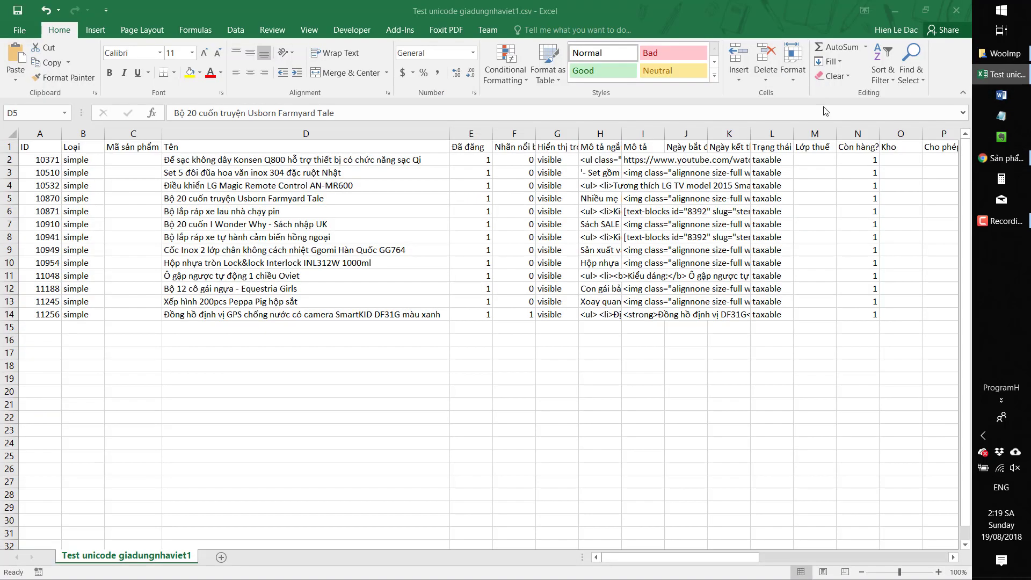
drag(238, 225, 246, 315)
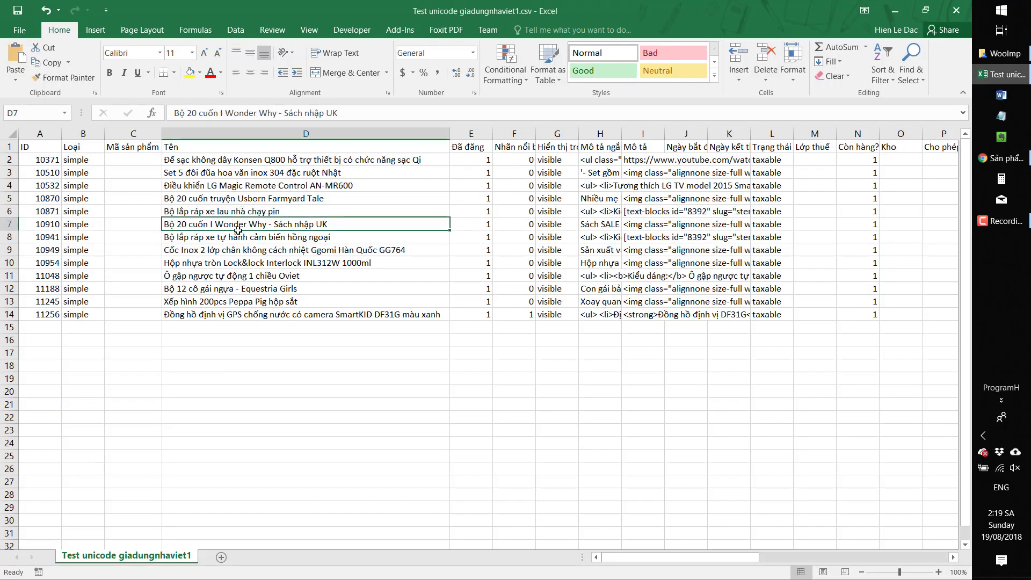
click(246, 315)
click(271, 224)
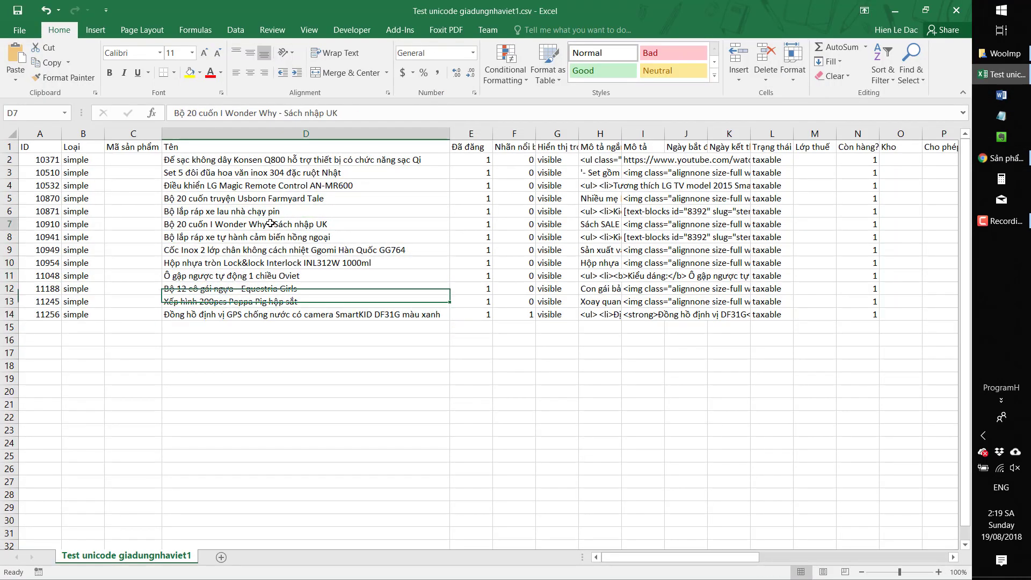
click(283, 294)
click(370, 248)
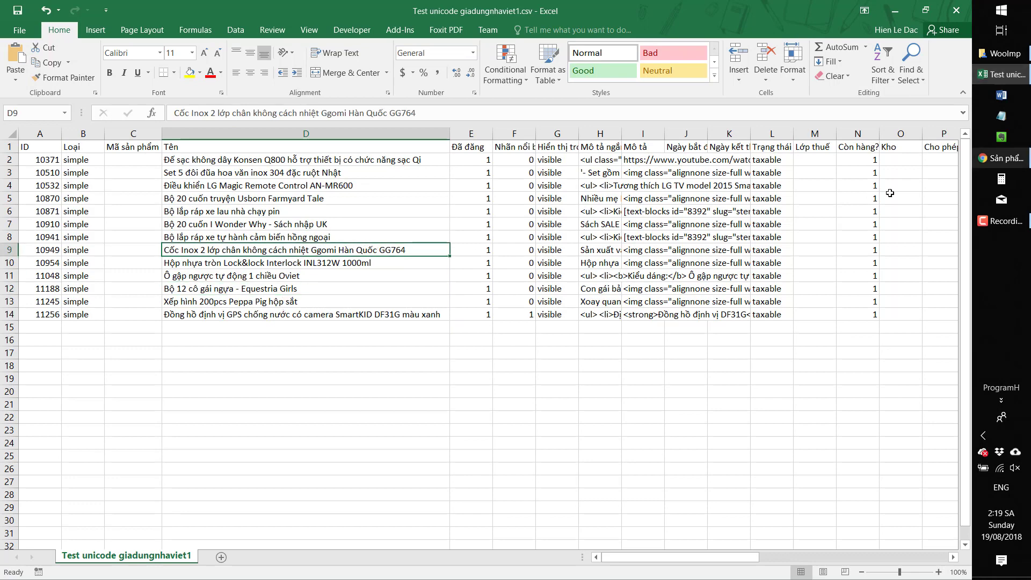
Step: Go from Google Docs to Google Sheets (Trang tính) and start a blank (Trống) spreadsheet
click(997, 161)
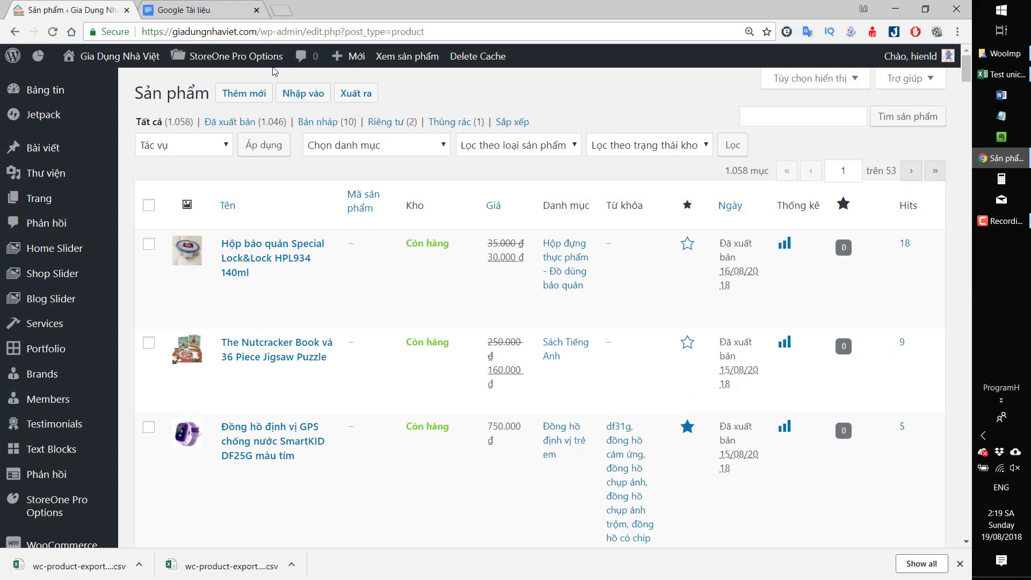
click(190, 9)
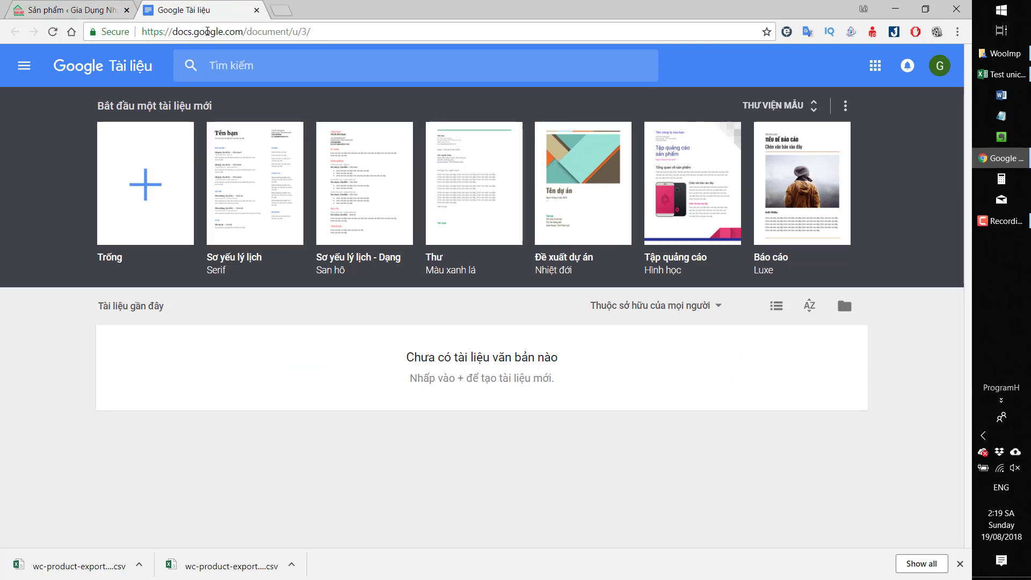
click(207, 31)
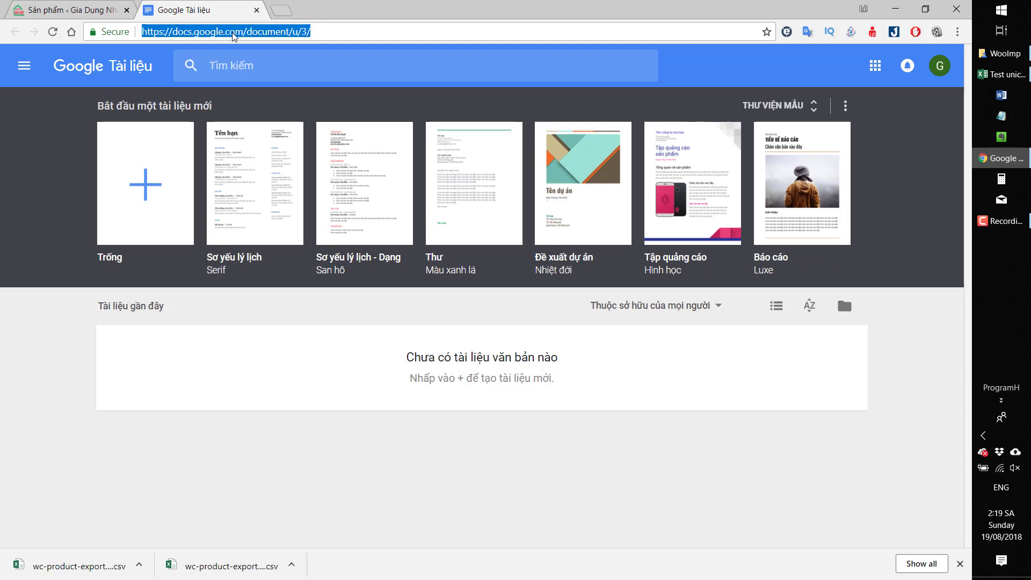
click(24, 66)
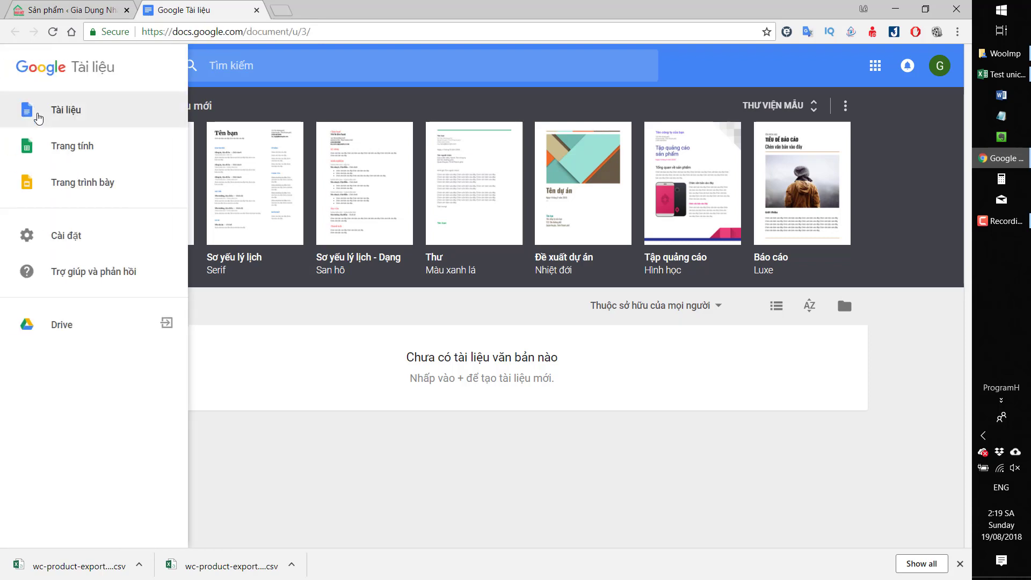
click(51, 149)
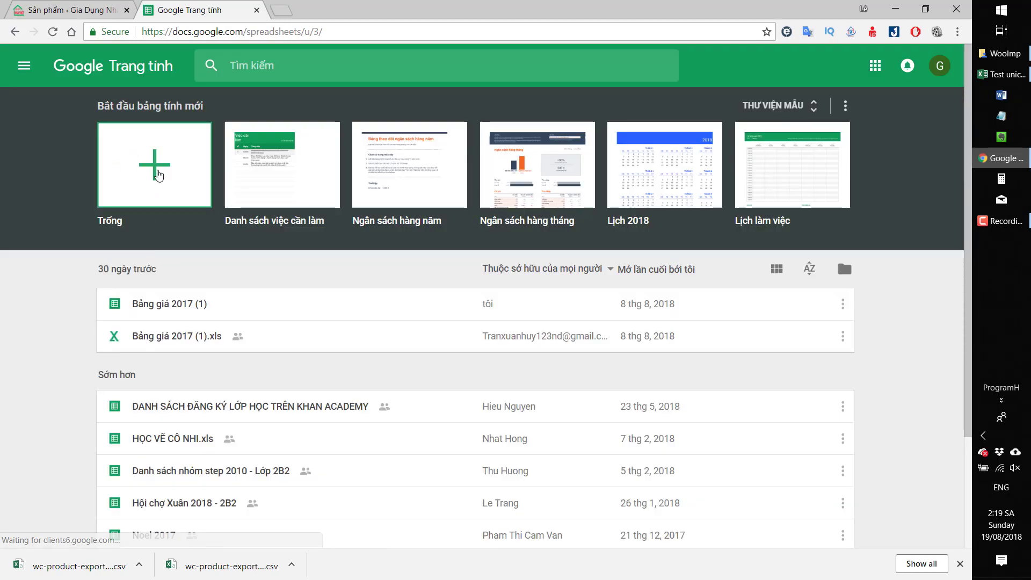
click(157, 175)
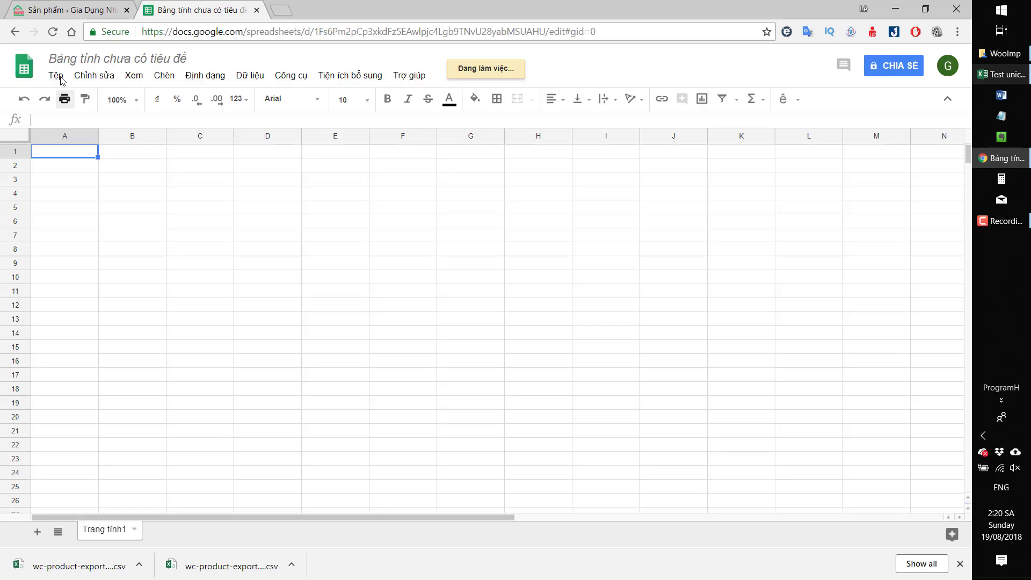
Step: Upload and open Test unicode giadungnhaviet.xlsx from the computer via Tệp > Mở
click(57, 76)
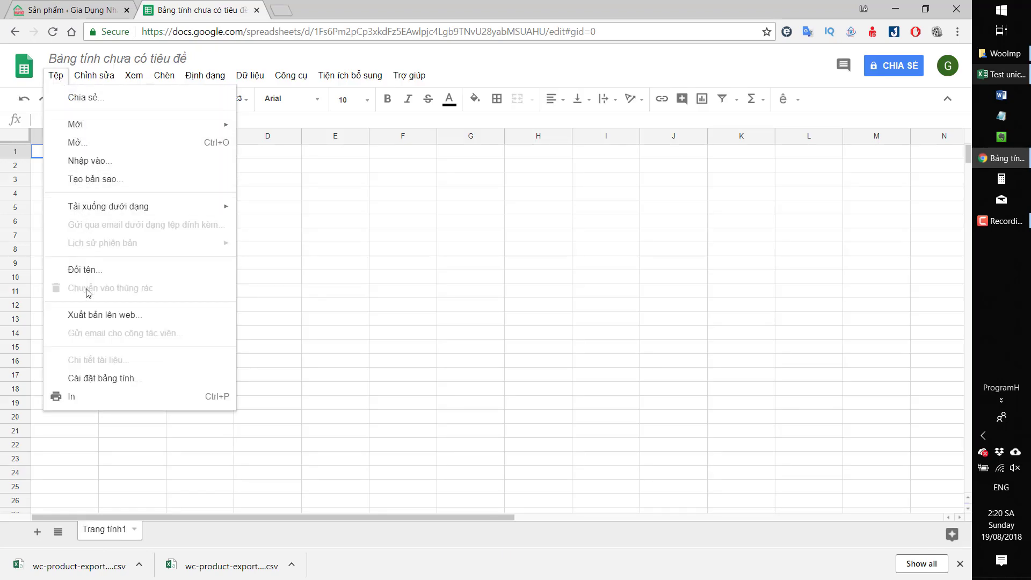
click(83, 141)
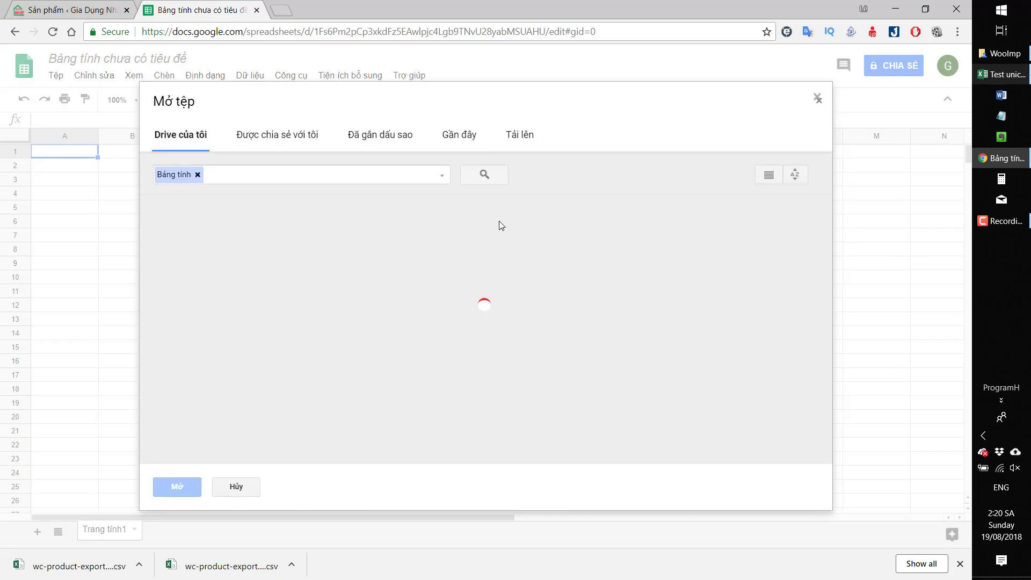
click(525, 142)
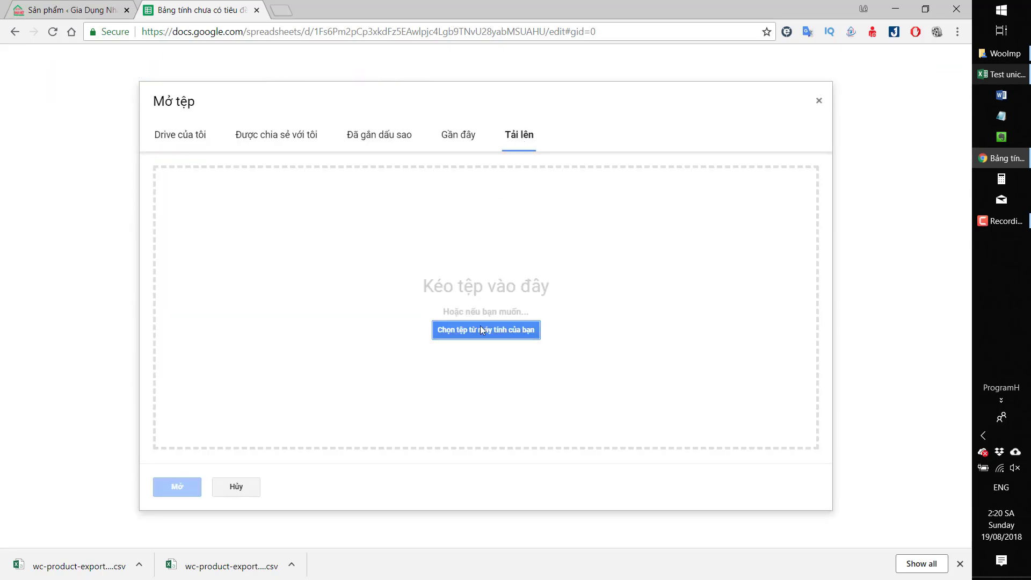
click(481, 330)
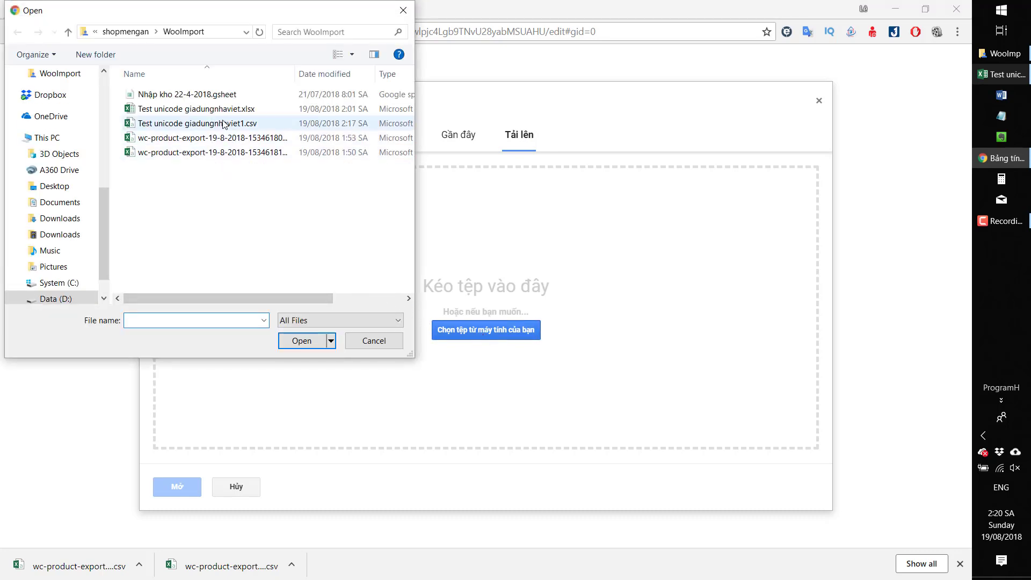
click(249, 110)
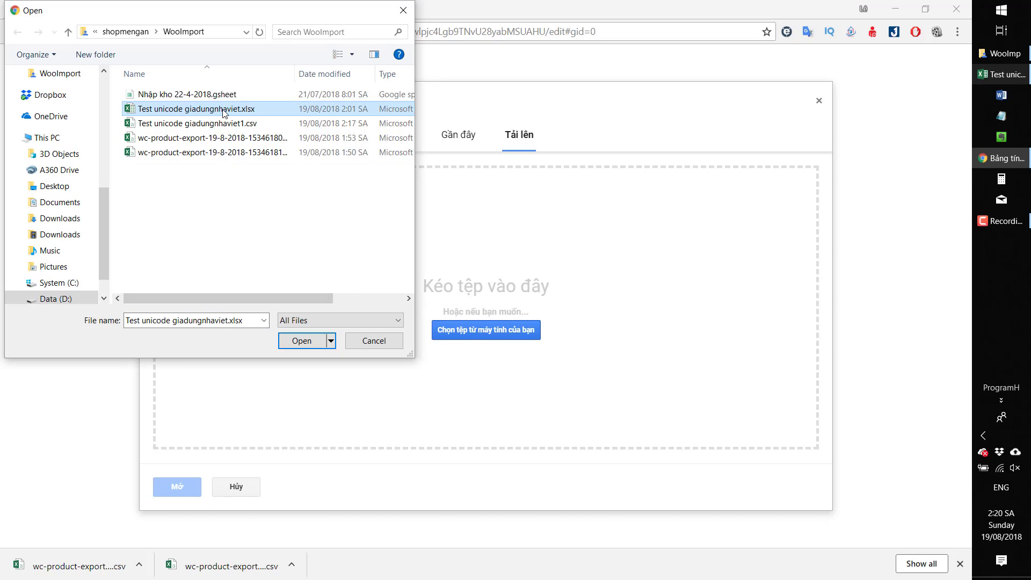
mouse_move(195, 108)
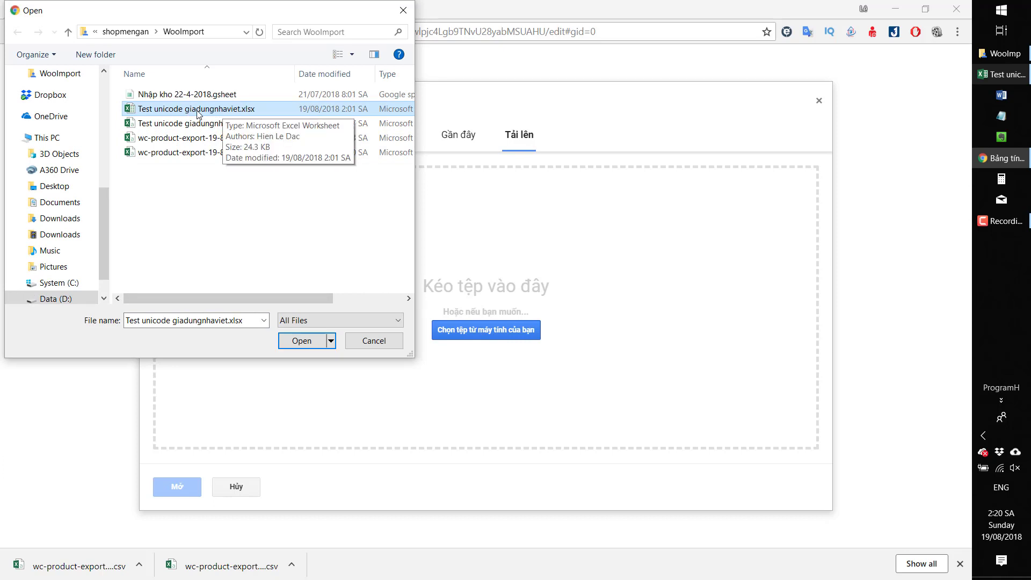
double_click(250, 114)
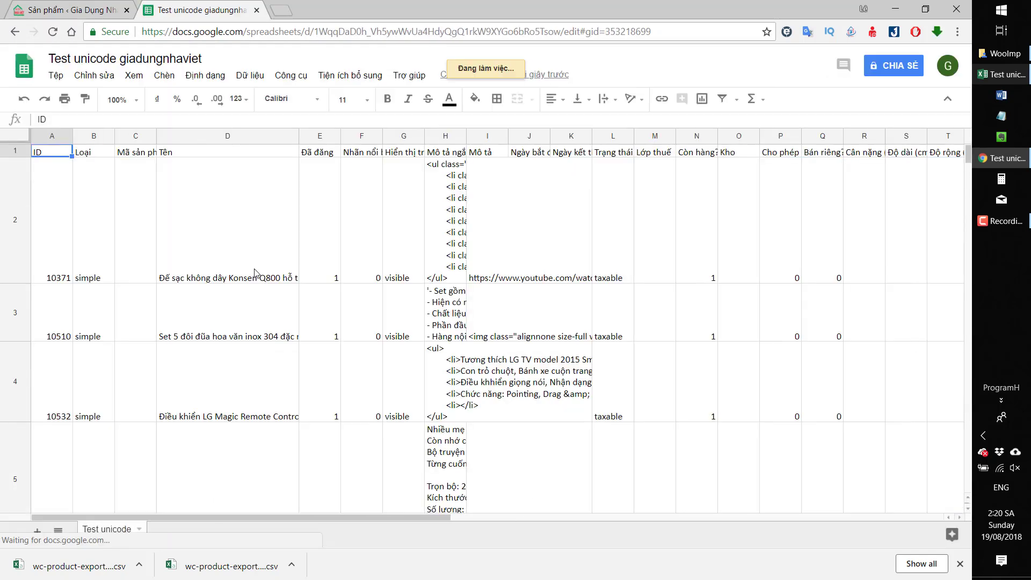
Step: Widen column D so full Vietnamese product names in D3 and D5 show completely
scroll(214, 246, down, 2)
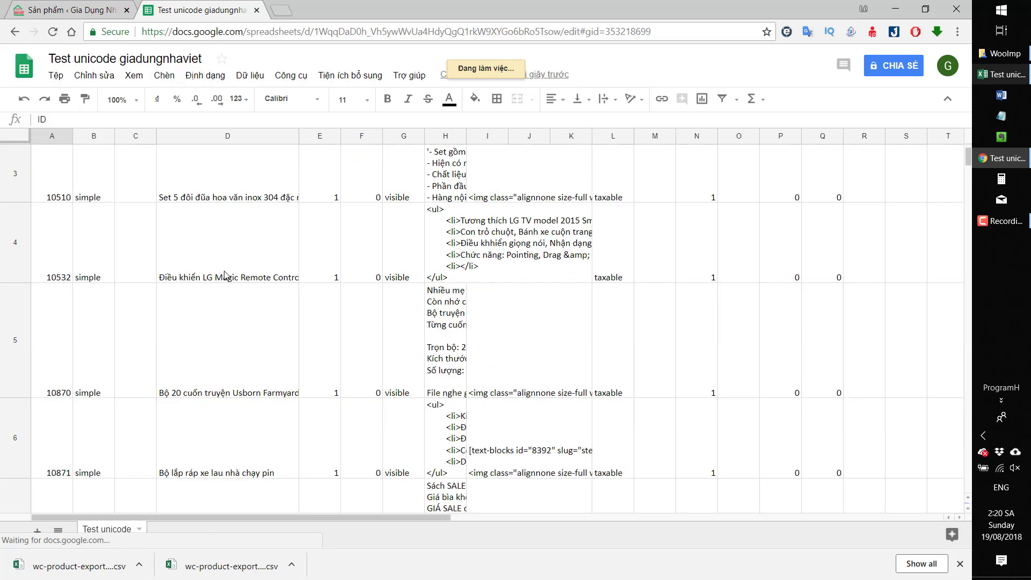
scroll(226, 247, down, 3)
click(226, 247)
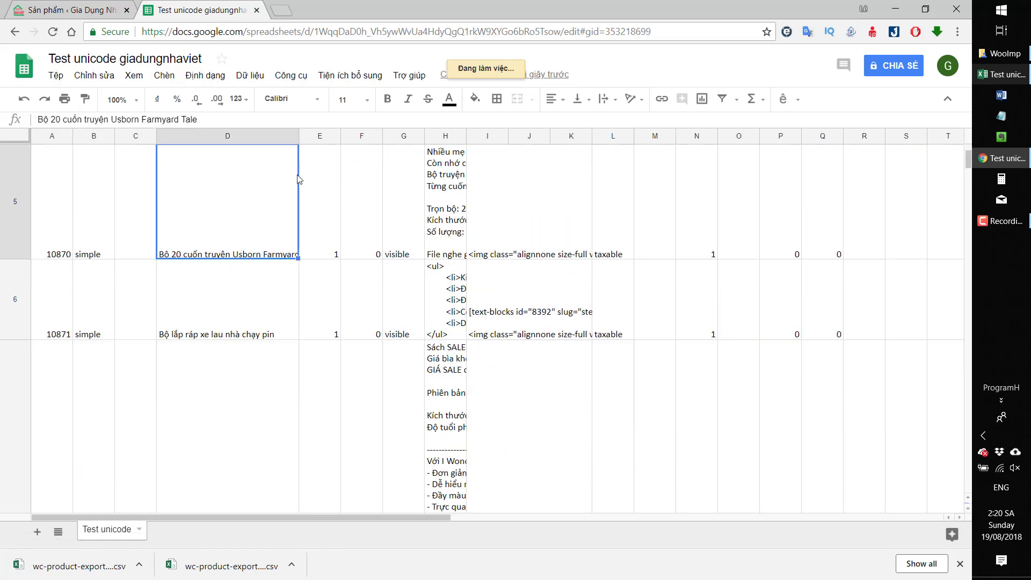
scroll(291, 191, up, 1)
scroll(292, 188, up, 3)
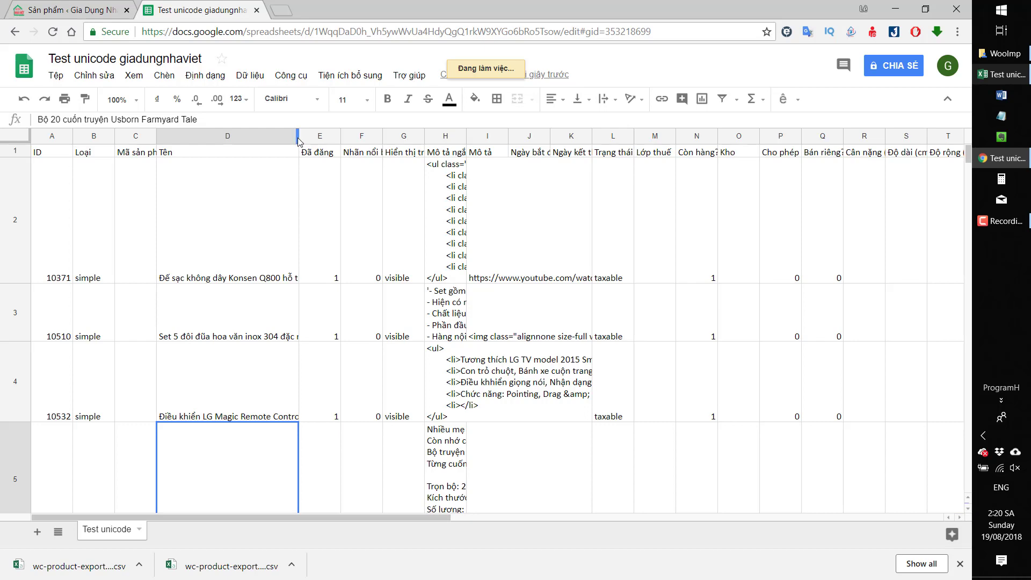
drag(299, 139, 403, 138)
click(230, 310)
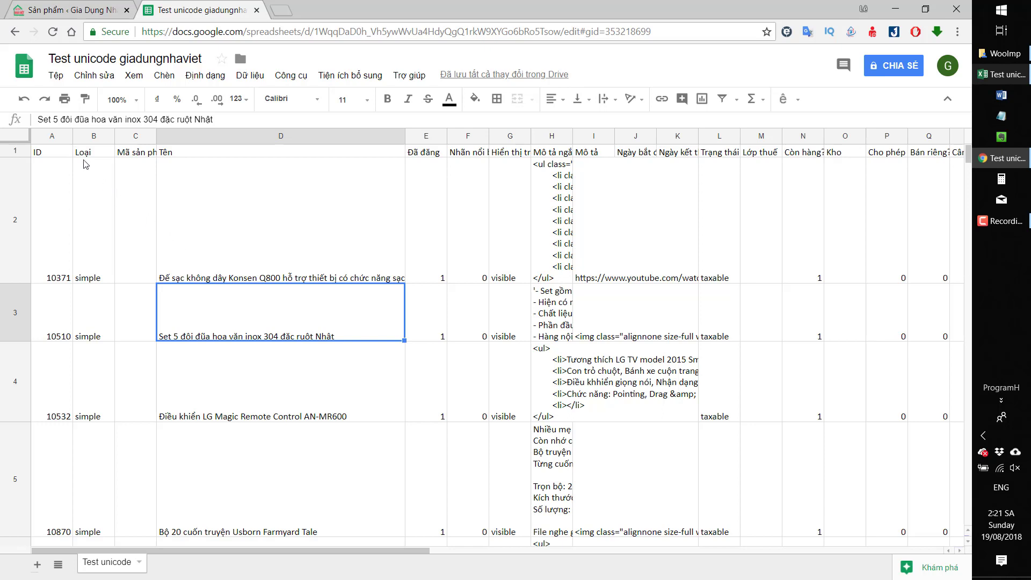
click(56, 81)
mouse_move(108, 206)
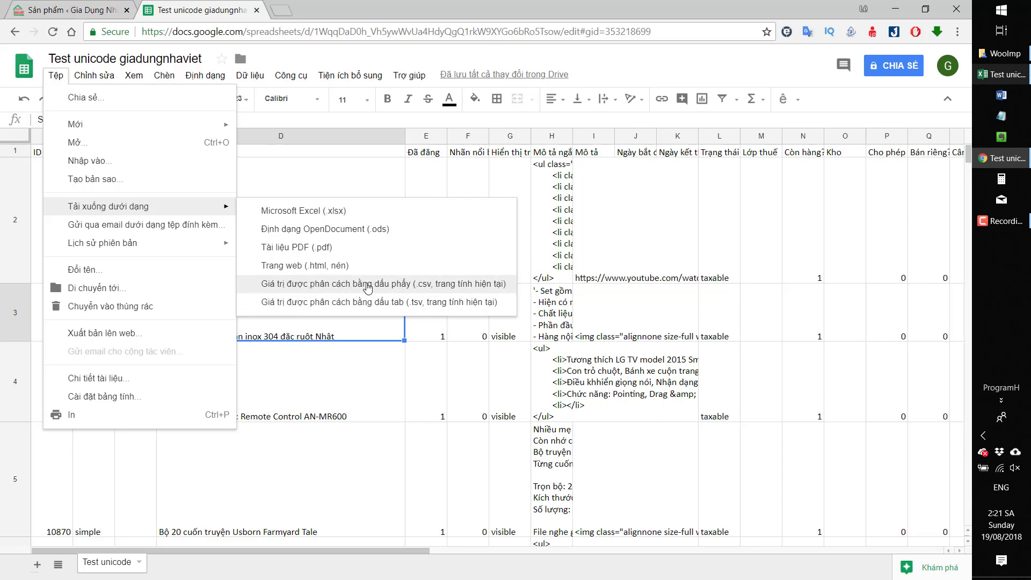
Step: Download the sheet as .csv and drop the downloaded file into the WooImport folder
click(403, 289)
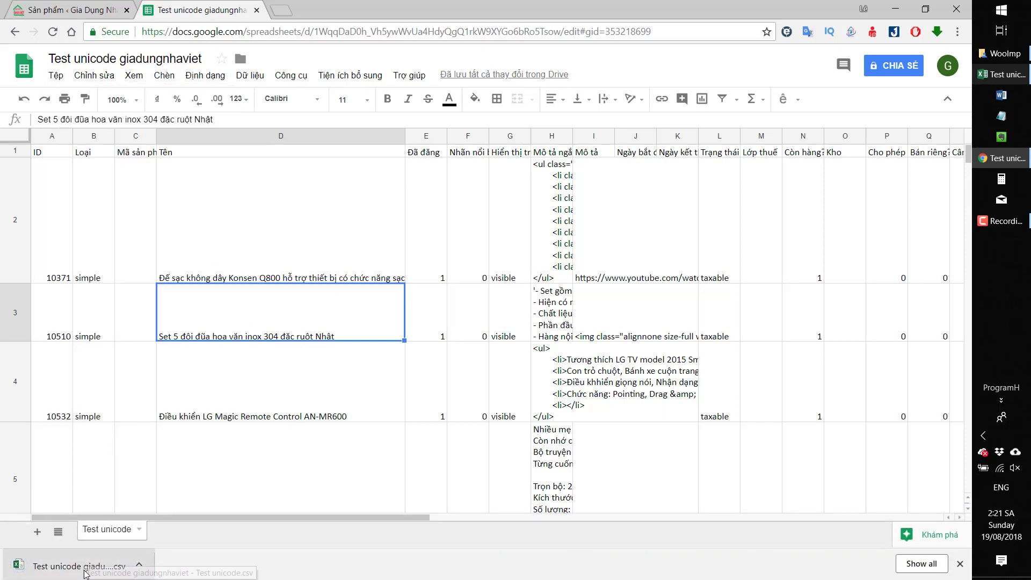
drag(86, 573, 991, 52)
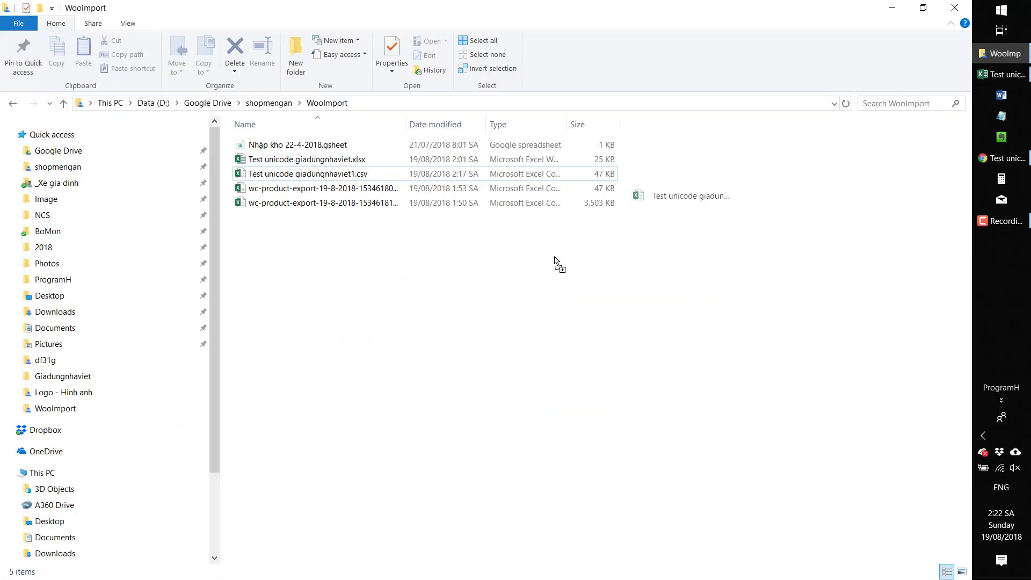
drag(554, 259, 477, 301)
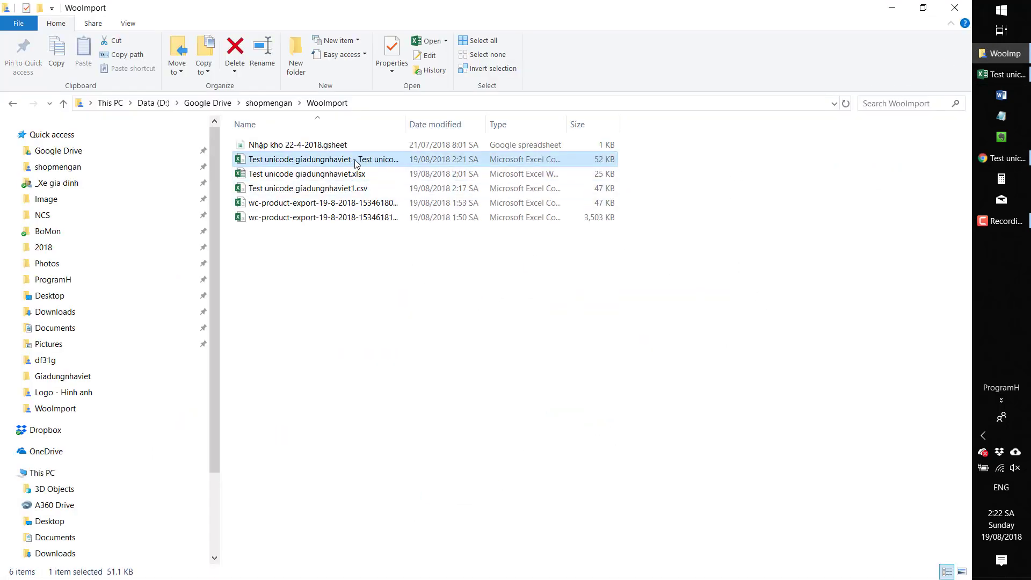
Step: View the new 52 KB CSV's full name without renaming it, then bring up its context menu
key(F2)
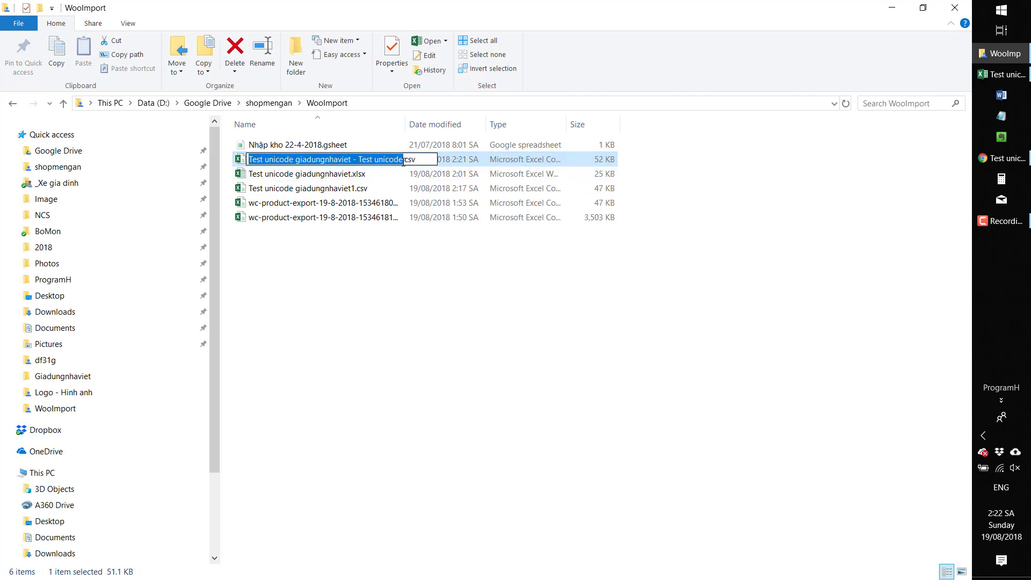
click(420, 159)
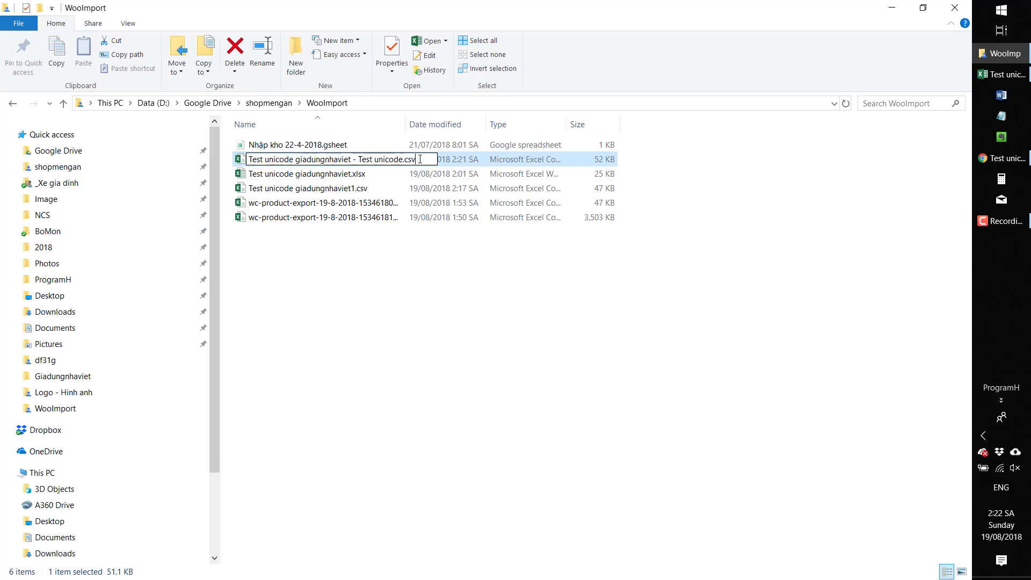
click(446, 281)
click(312, 163)
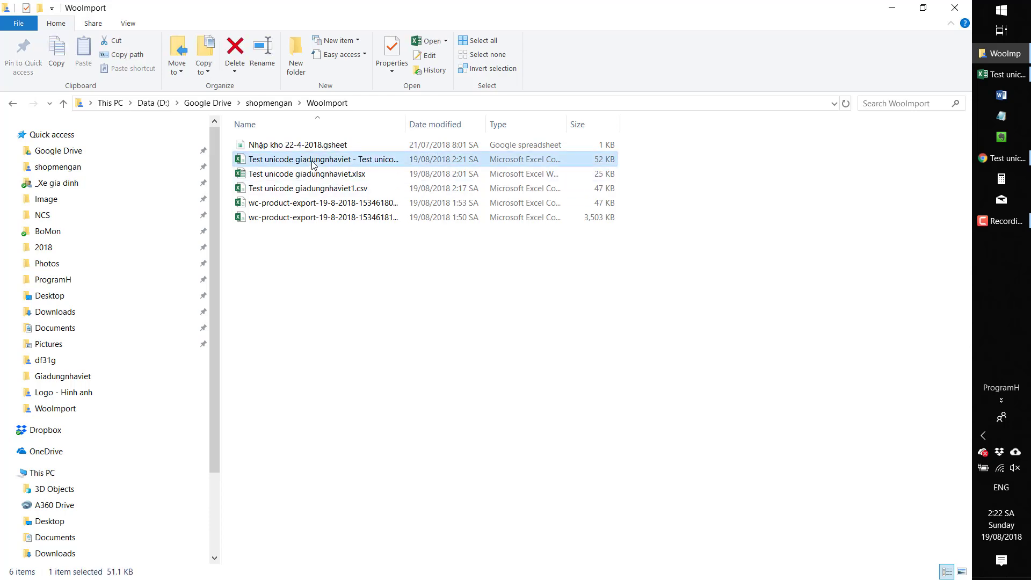
right_click(312, 163)
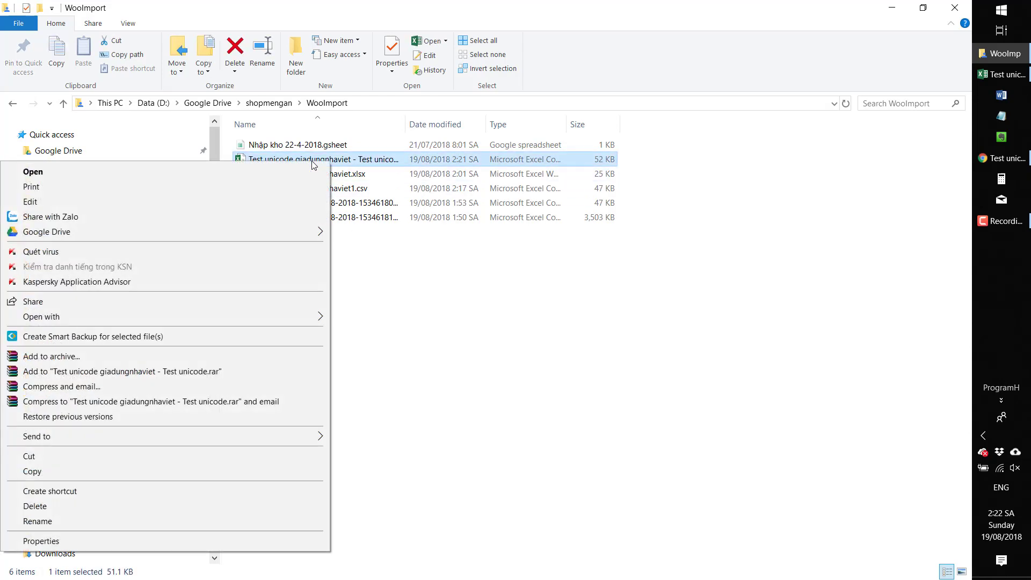
click(210, 203)
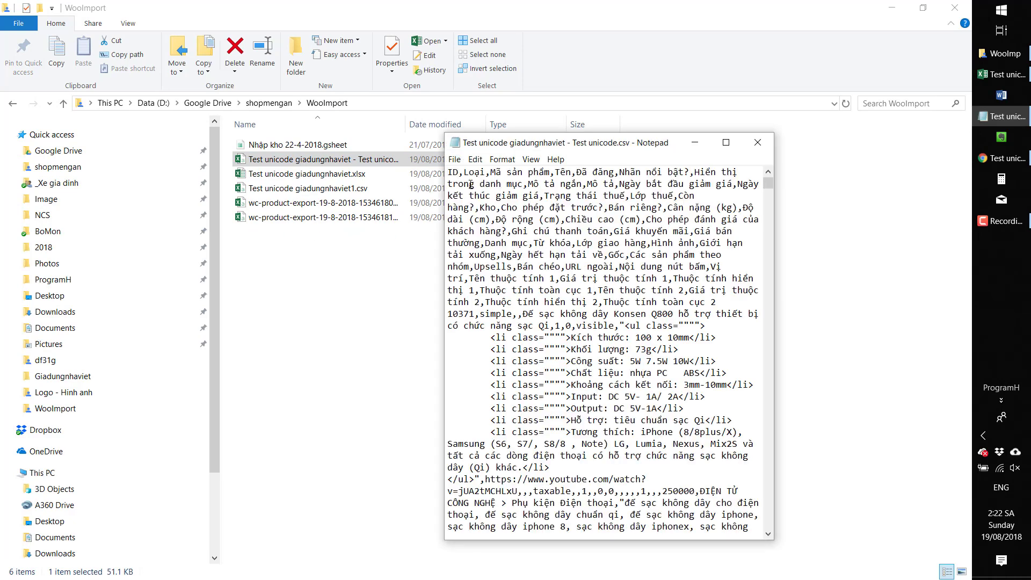
drag(462, 172, 530, 171)
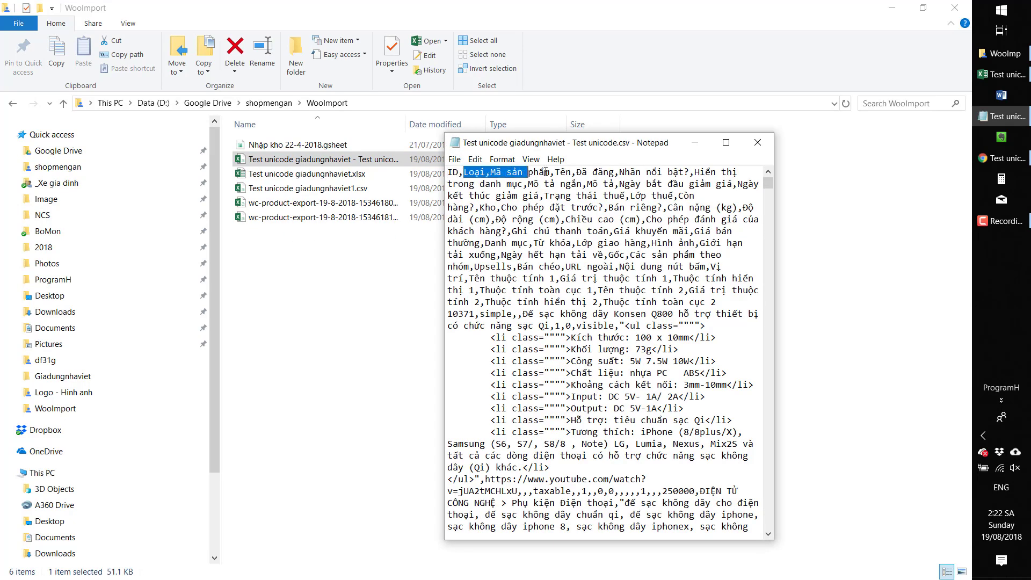
click(551, 171)
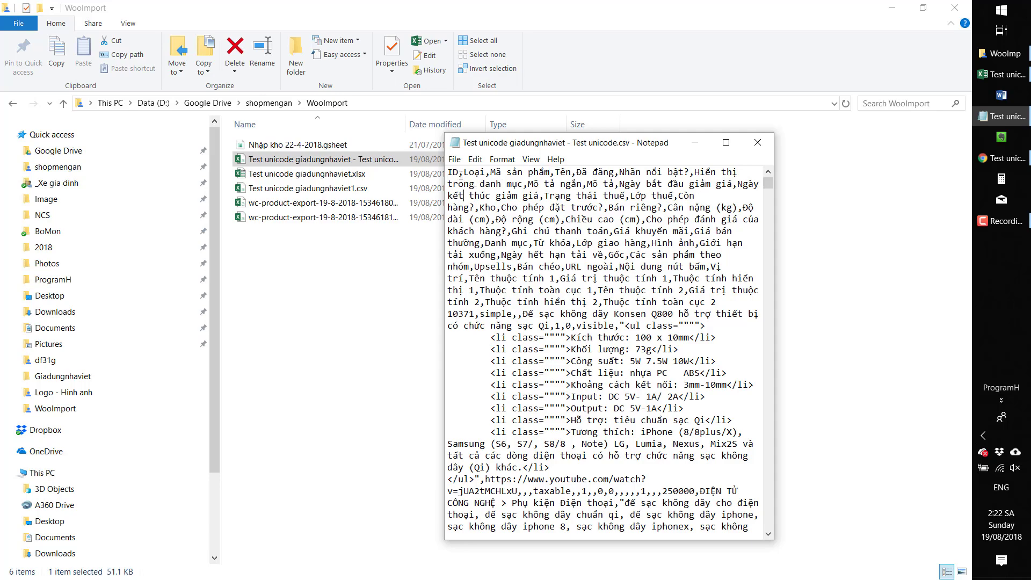
scroll(486, 219, down, 7)
scroll(510, 247, down, 7)
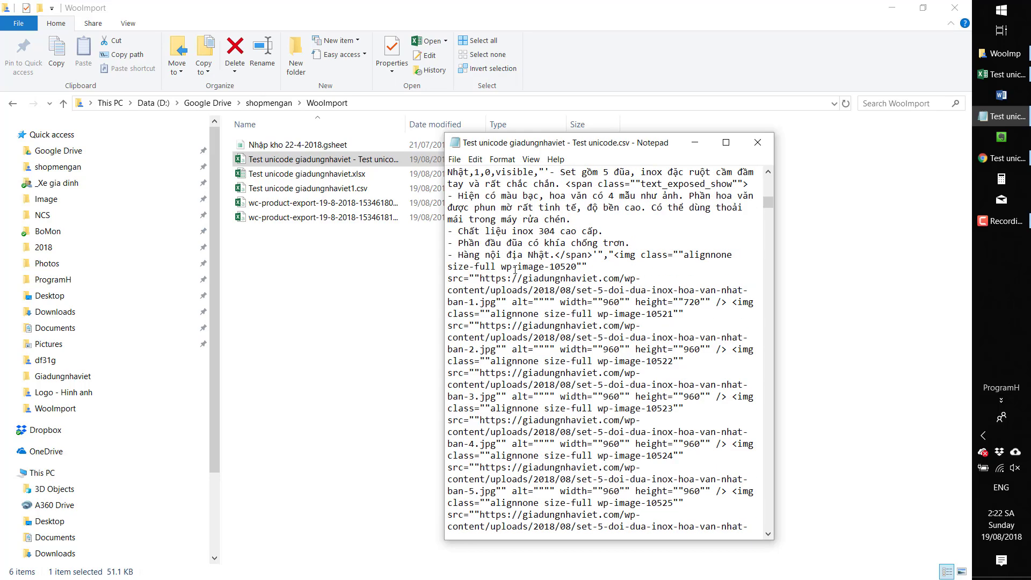
scroll(536, 272, down, 4)
click(757, 142)
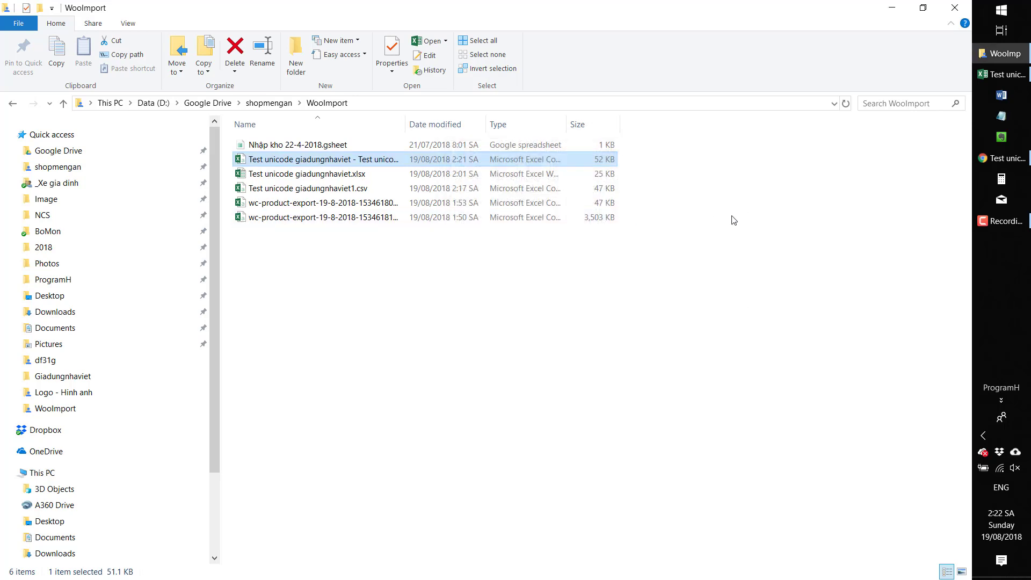
Step: Go from the reloaded Gia Dụng Nhà Việt storefront to the admin list of all products
click(1001, 158)
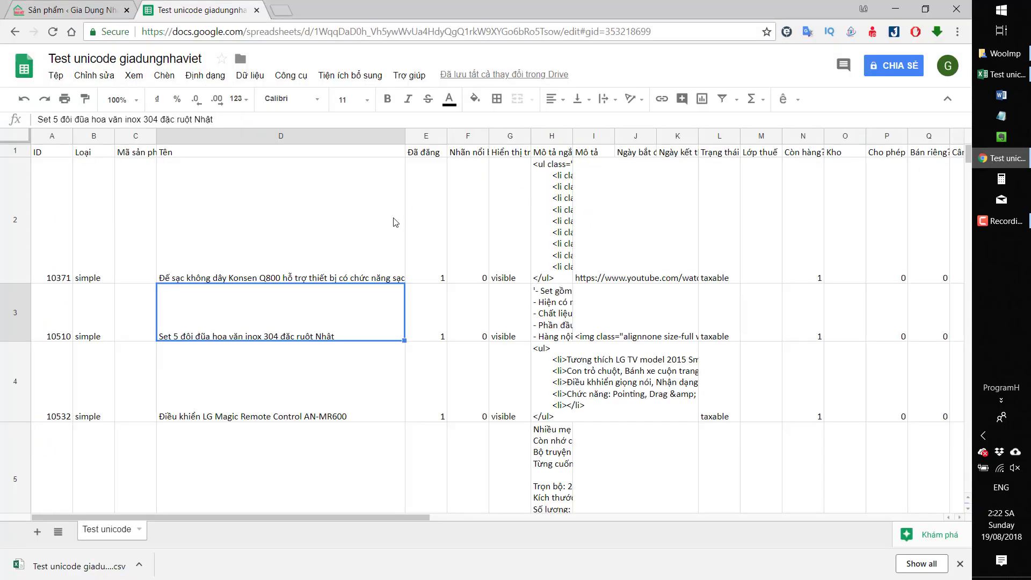
click(97, 16)
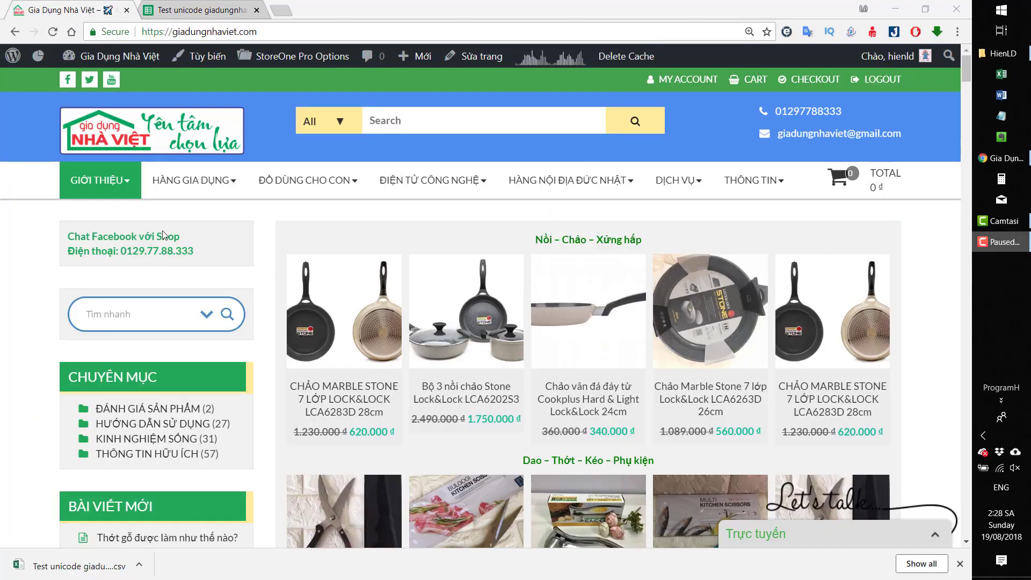
click(107, 55)
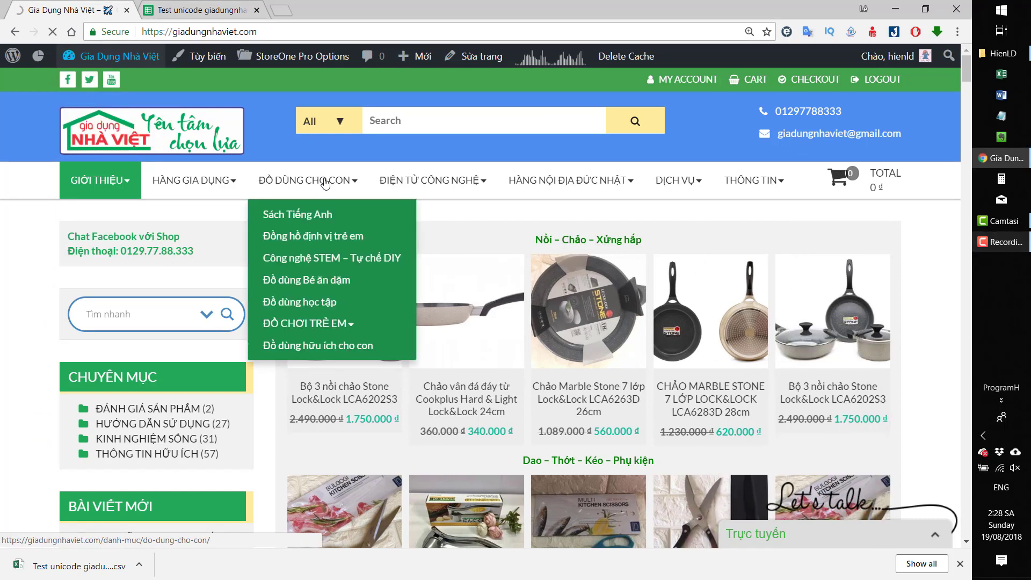
scroll(241, 295, down, 4)
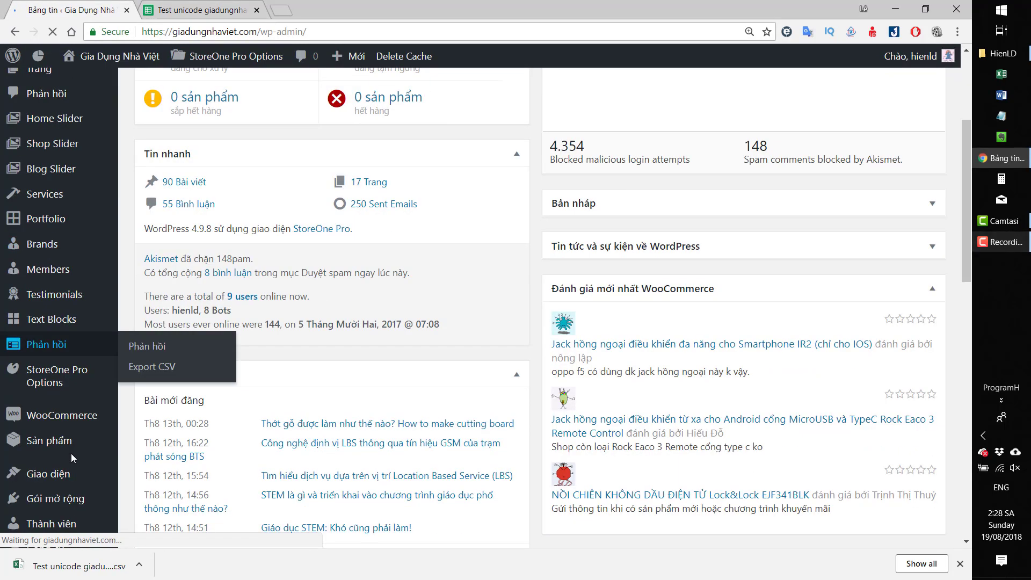
click(164, 430)
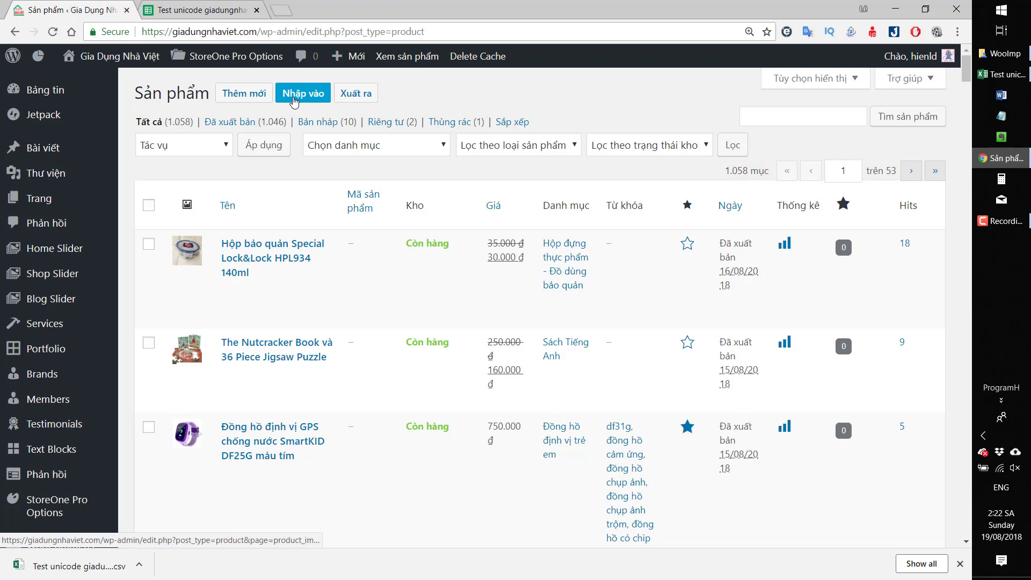
Step: Load Test unicode giadungnhaviet - Test unicode.csv into the product importer and continue (Tiếp tục)
click(293, 101)
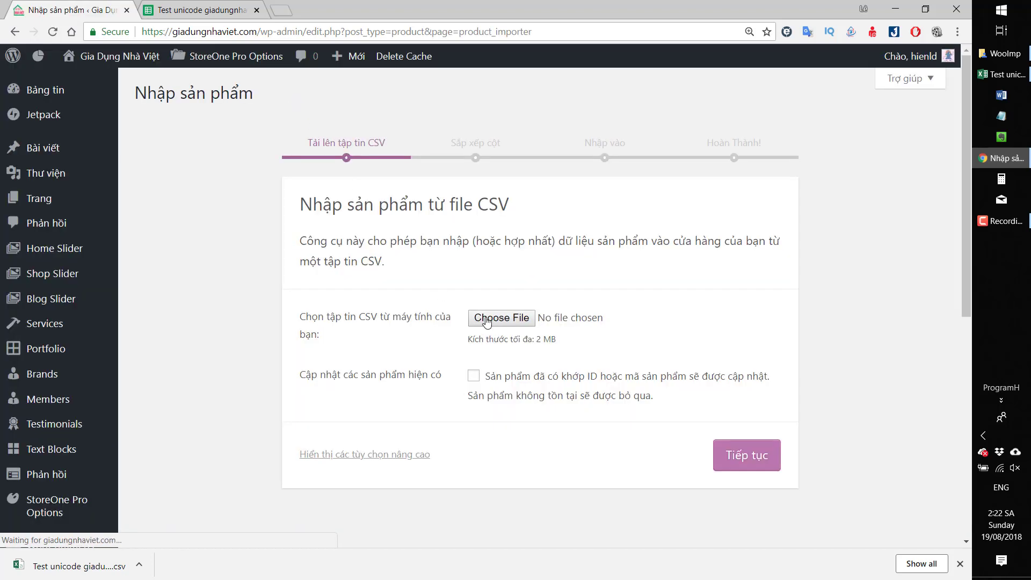
click(497, 320)
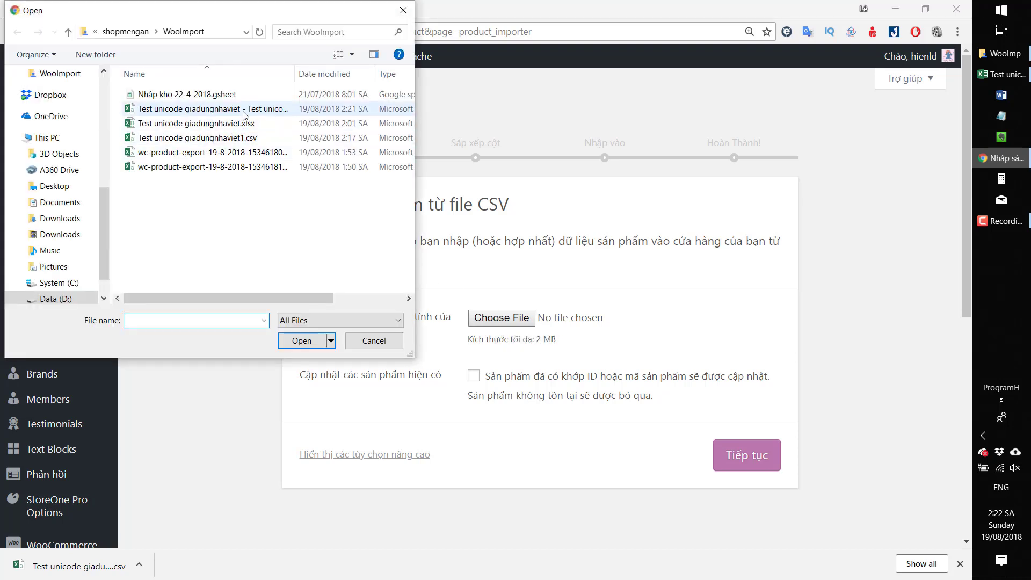
click(247, 109)
drag(299, 73, 340, 73)
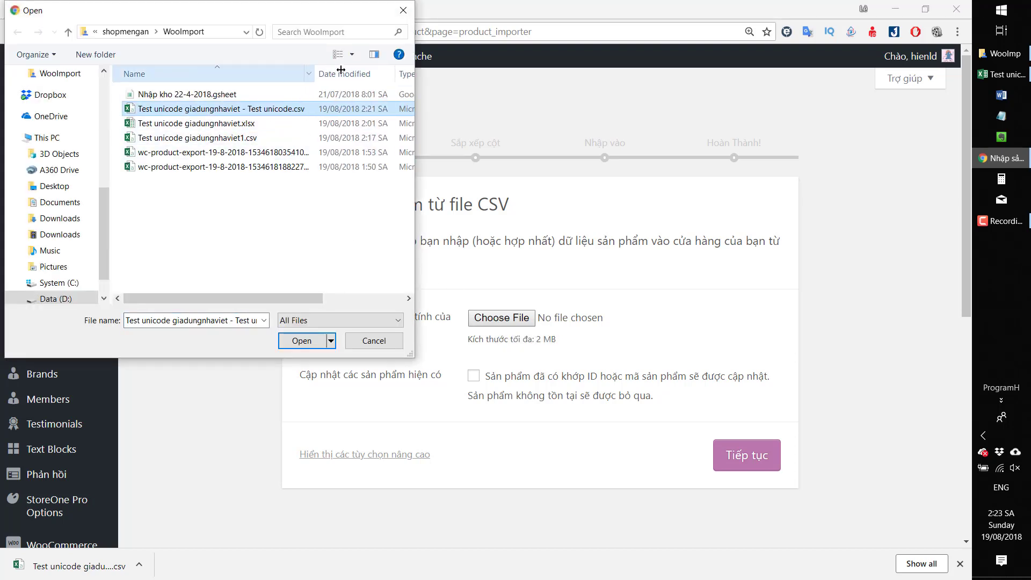
double_click(280, 110)
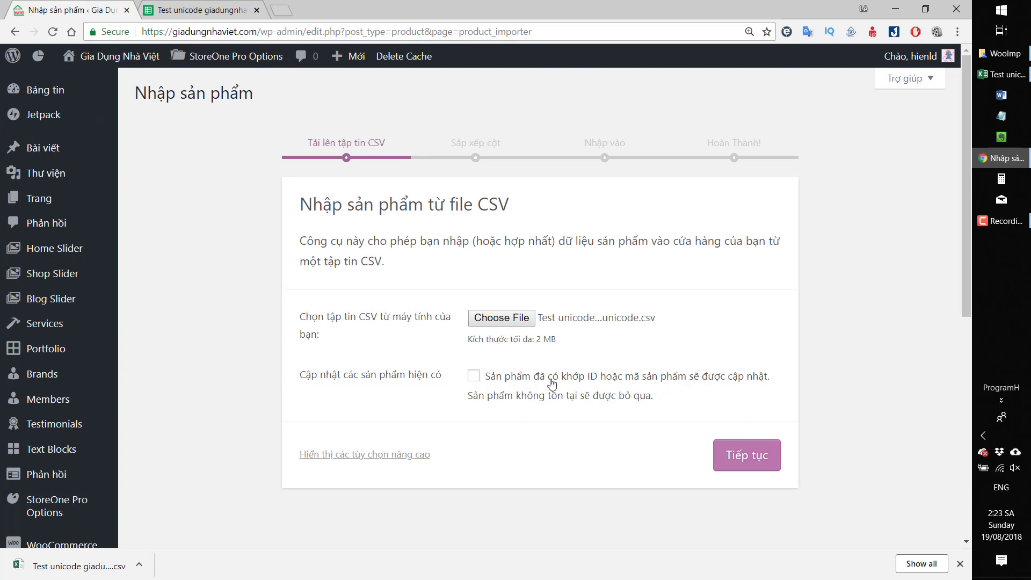
click(739, 454)
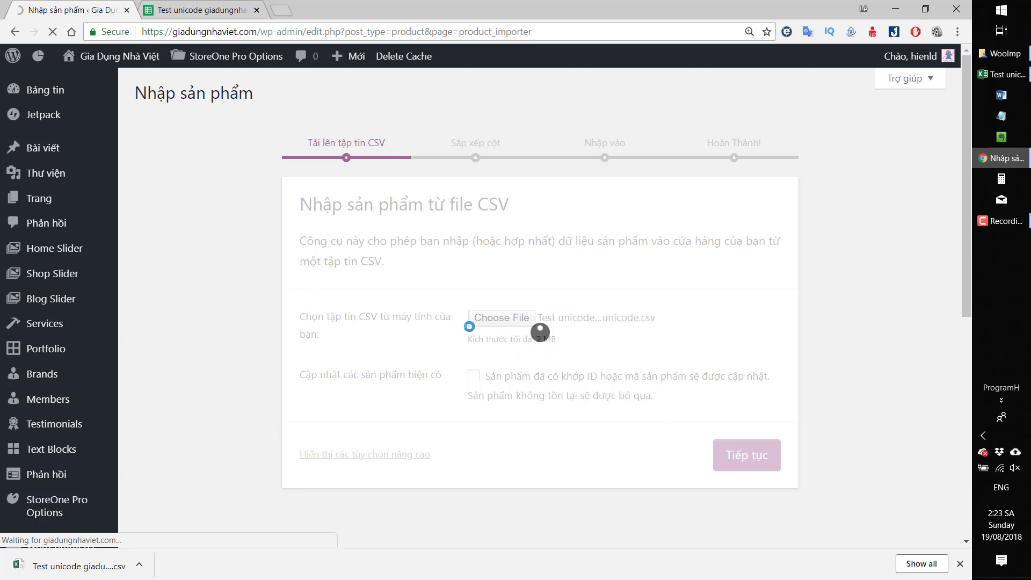
Step: Check the ID column name and the Vietnamese sample product name under Tên
scroll(530, 290, down, 5)
scroll(530, 290, up, 3)
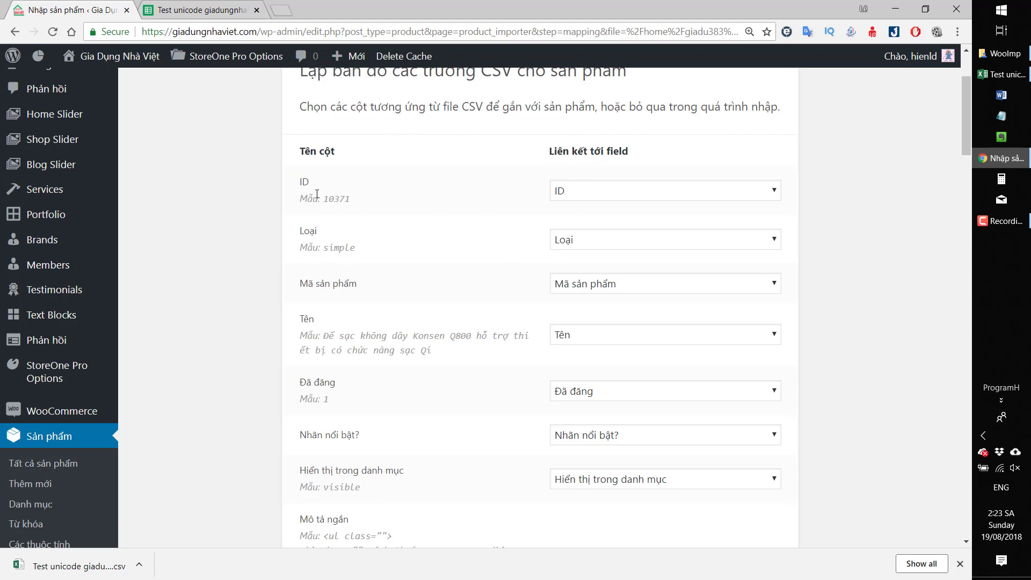
double_click(301, 183)
scroll(349, 231, down, 1)
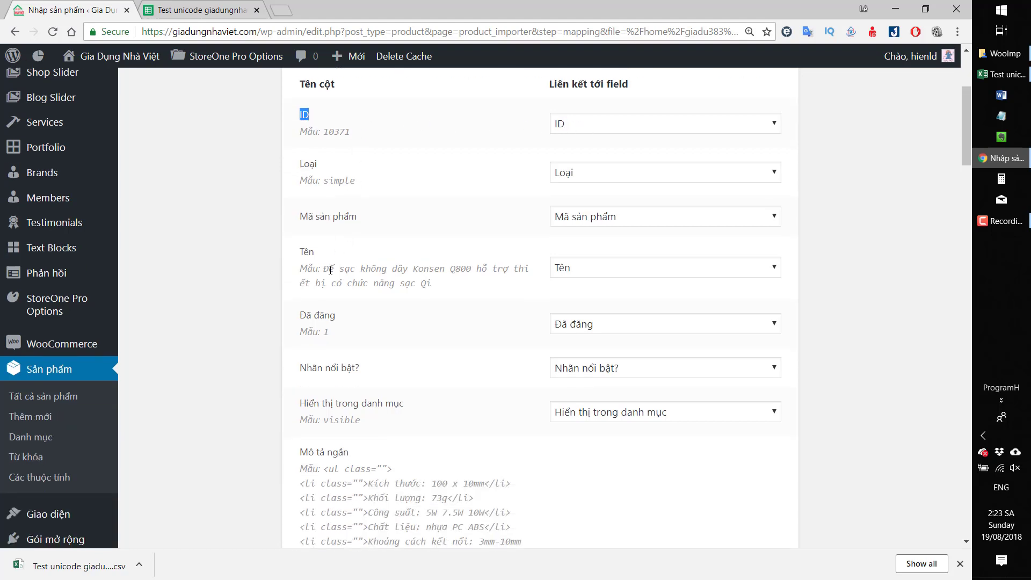
drag(313, 271, 448, 289)
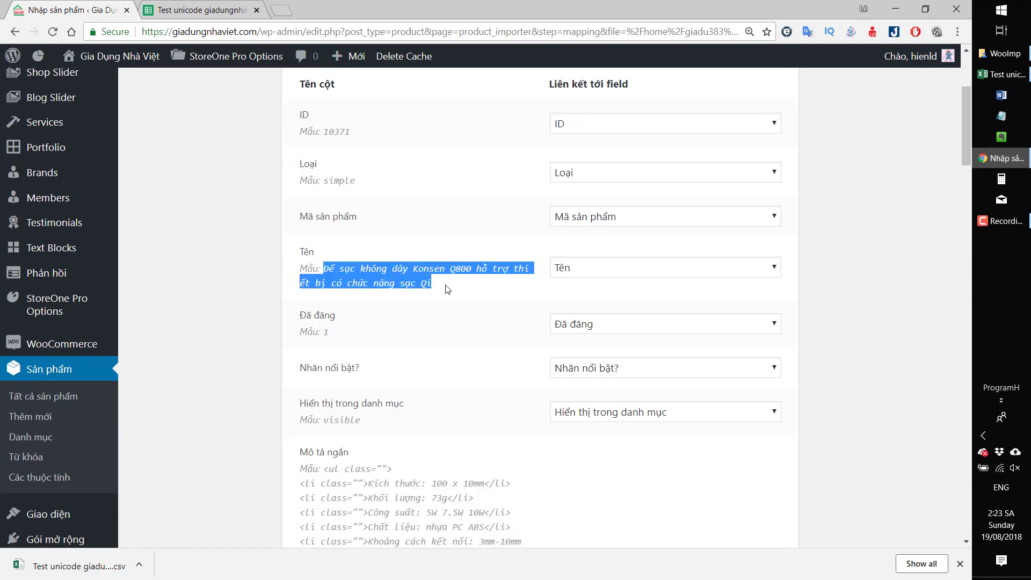
click(314, 268)
drag(324, 270, 459, 291)
Step: Check the Vietnamese sample text under Mô tả ngắn and Từ khóa
scroll(459, 291, down, 3)
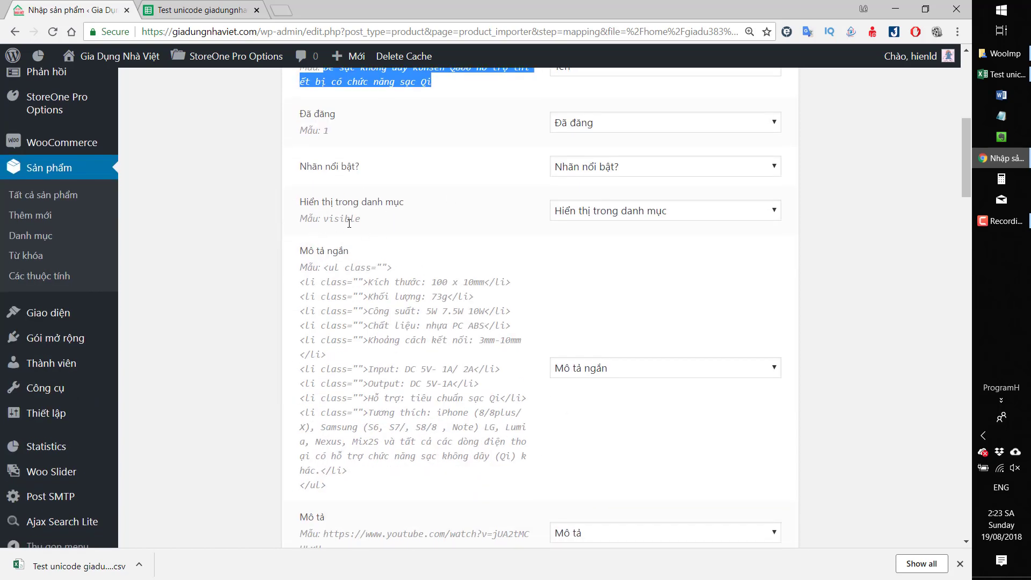
scroll(350, 258, down, 2)
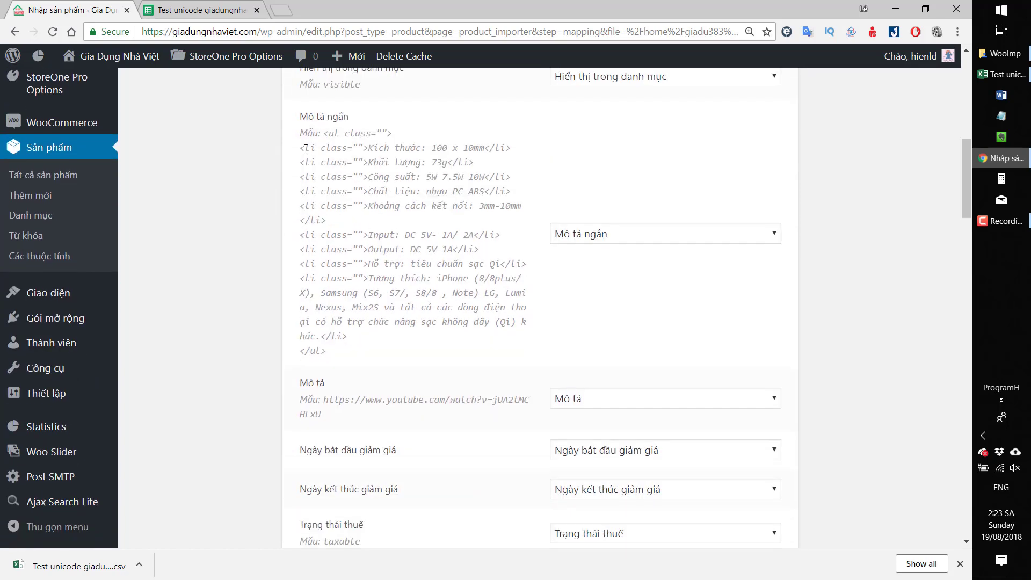
mouse_move(306, 132)
mouse_down()
mouse_move(402, 292)
mouse_move(399, 342)
mouse_up()
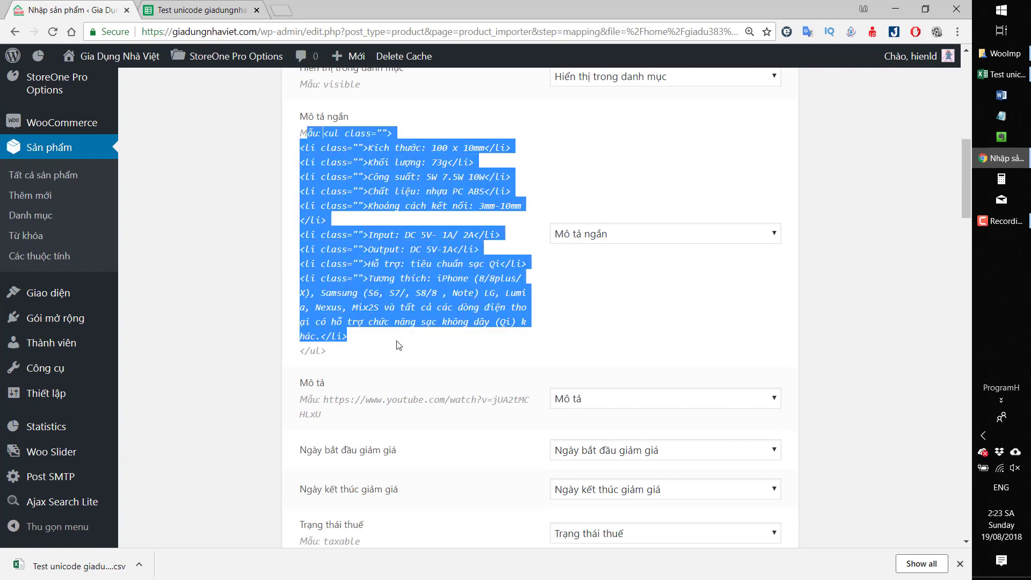
click(399, 346)
scroll(399, 345, down, 4)
scroll(375, 327, down, 2)
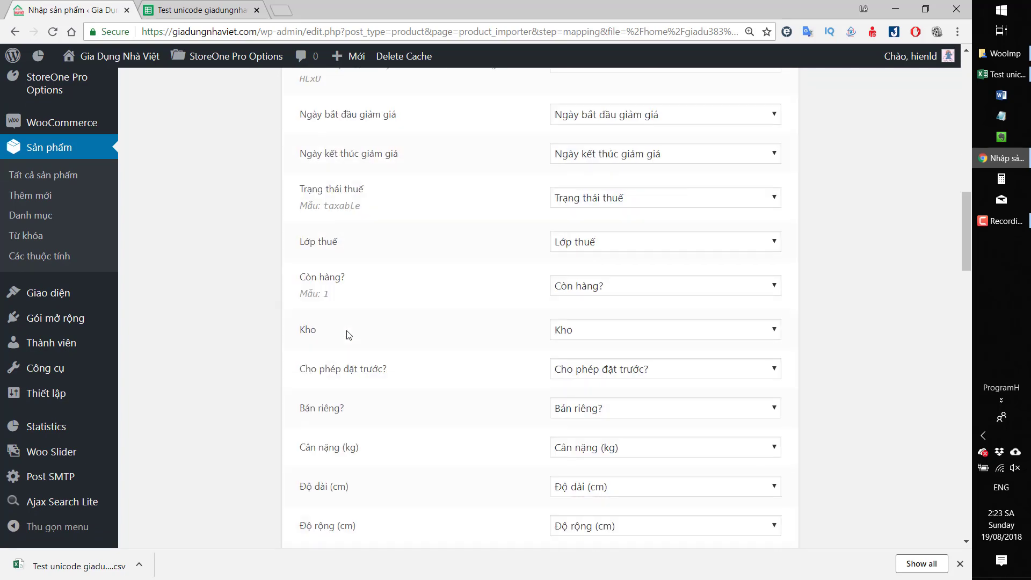
scroll(349, 335, down, 4)
scroll(346, 330, down, 3)
scroll(346, 330, down, 2)
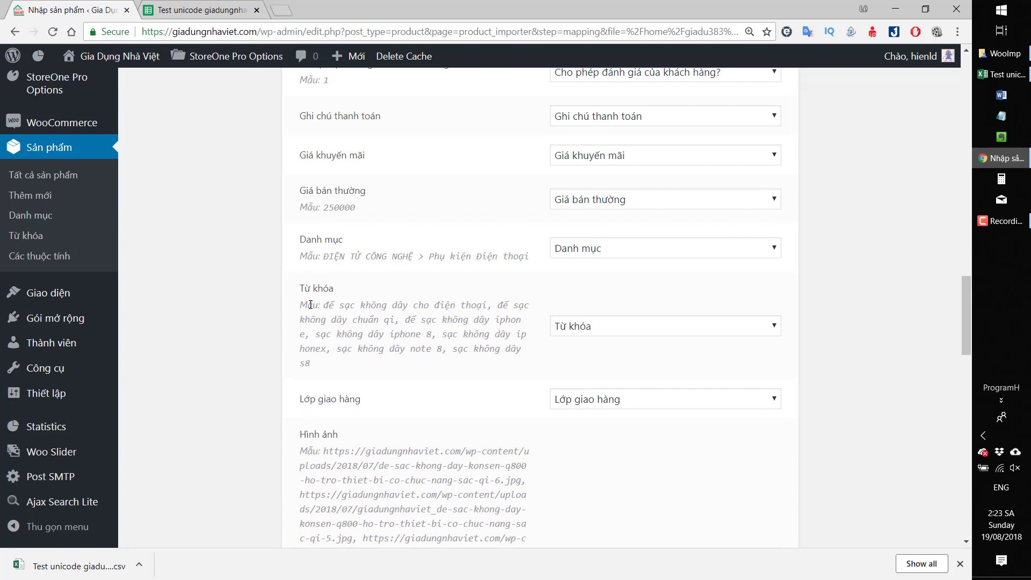
drag(310, 304, 410, 365)
Step: Scroll the mapping page down to the Chạy trình nhập button
scroll(405, 349, down, 2)
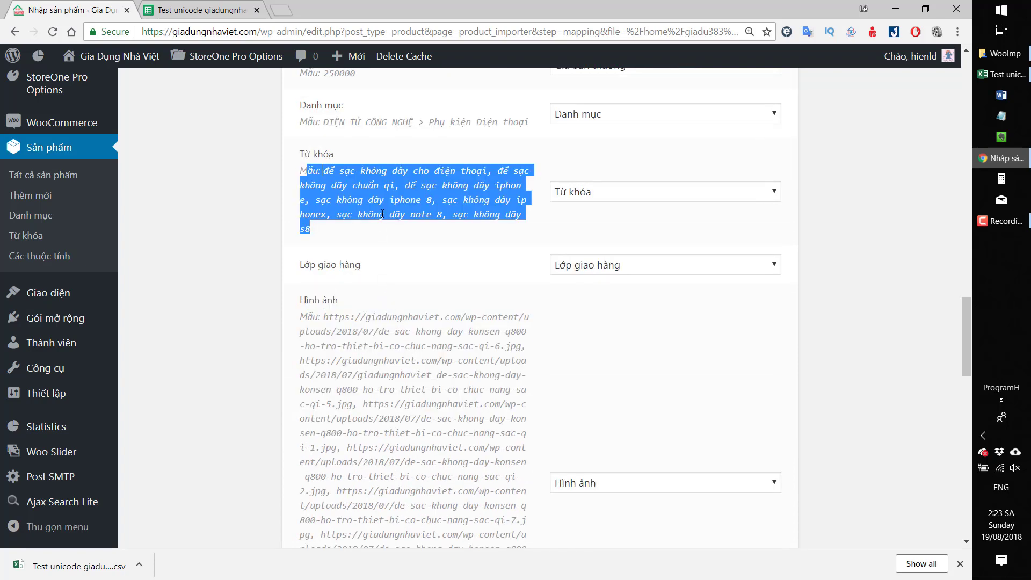
scroll(386, 261, down, 3)
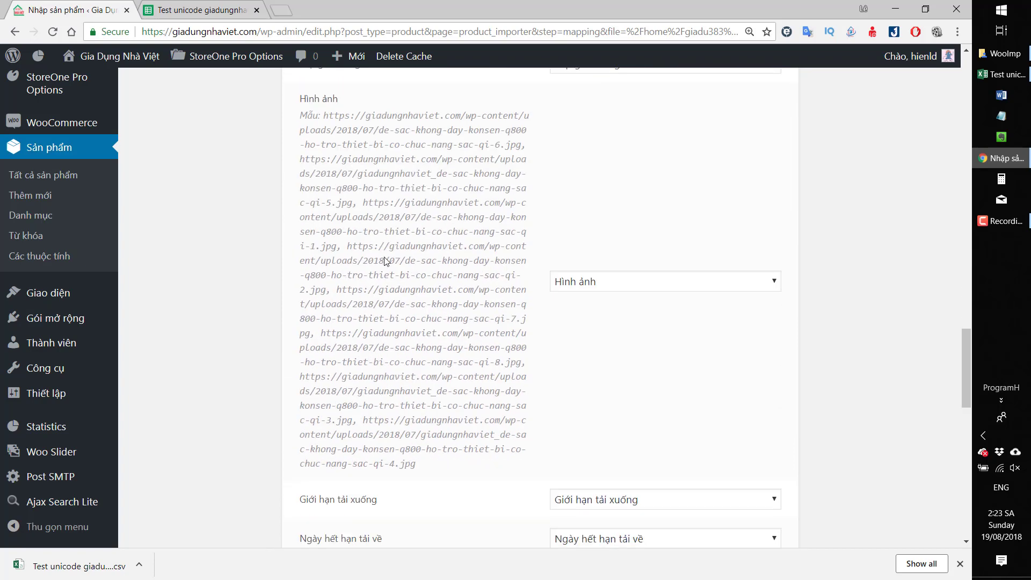
scroll(386, 262, down, 3)
scroll(386, 261, down, 5)
scroll(449, 260, down, 5)
scroll(632, 259, up, 20)
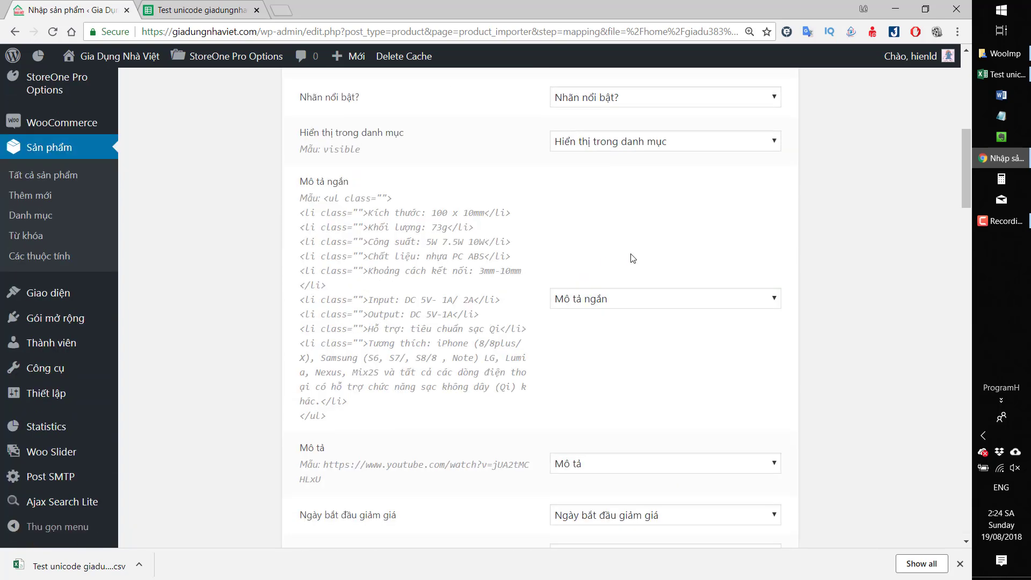
scroll(633, 258, down, 5)
scroll(632, 252, down, 5)
scroll(639, 257, down, 5)
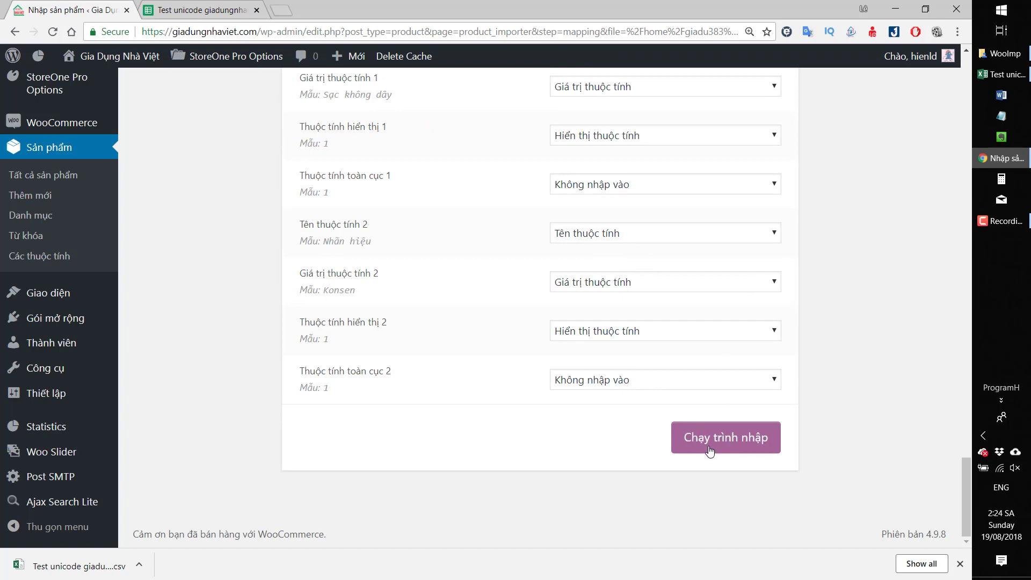
Step: Open the Google Sheets CSV 'Test unicode giadungnhaviet - Test unicode.csv' in Notepad from the WooImport folder
click(1000, 54)
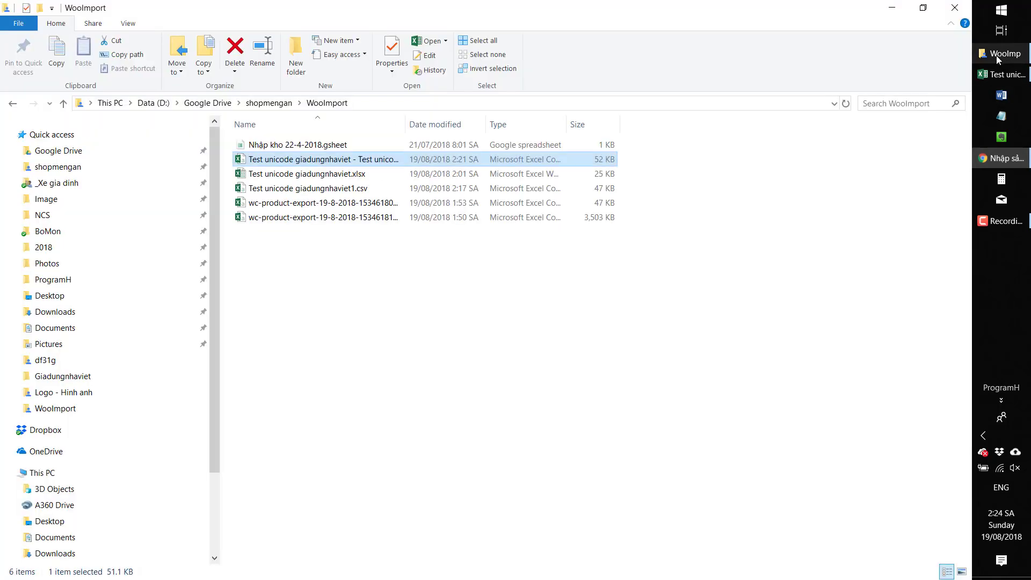
click(374, 161)
right_click(376, 163)
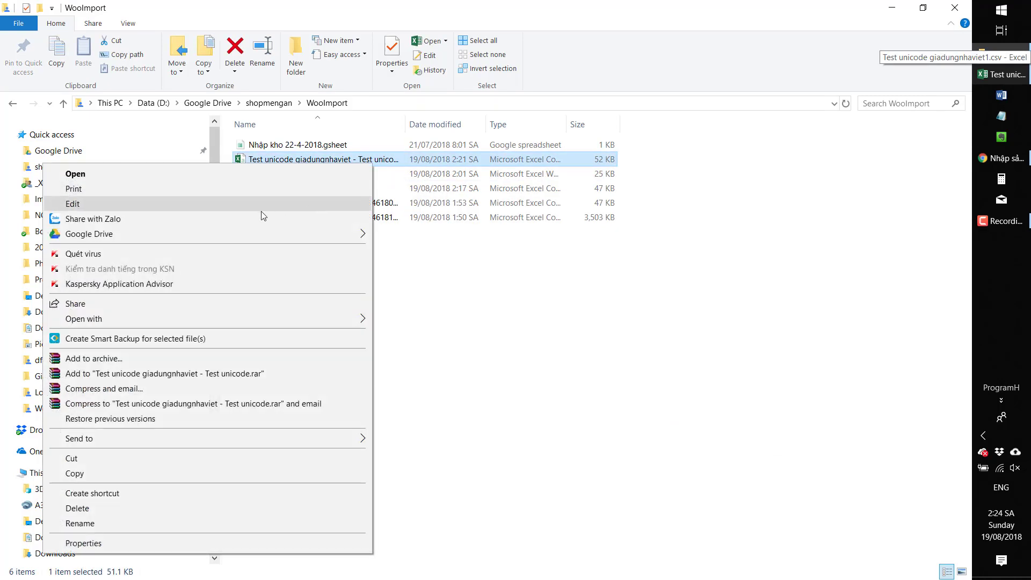
click(253, 205)
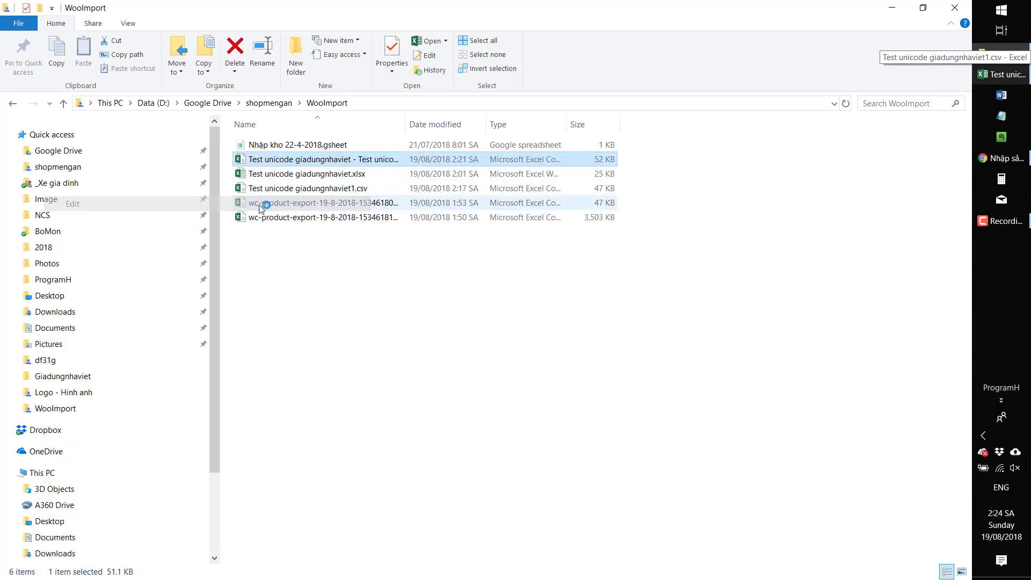
Step: Open the Excel-saved 'Test unicode giadungnhaviet1.csv' in Notepad and snap it to the left half
click(334, 189)
double_click(333, 189)
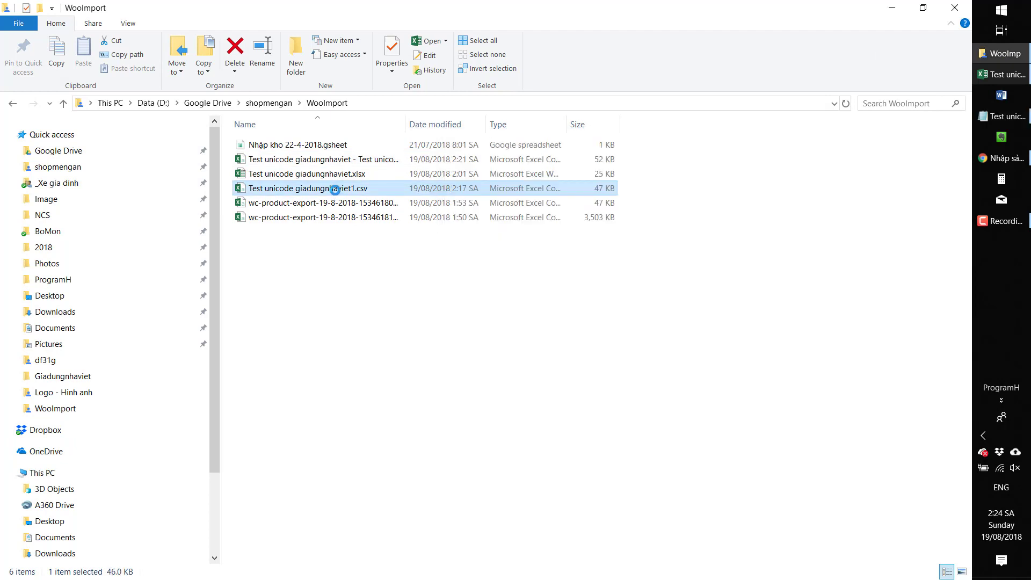
right_click(334, 189)
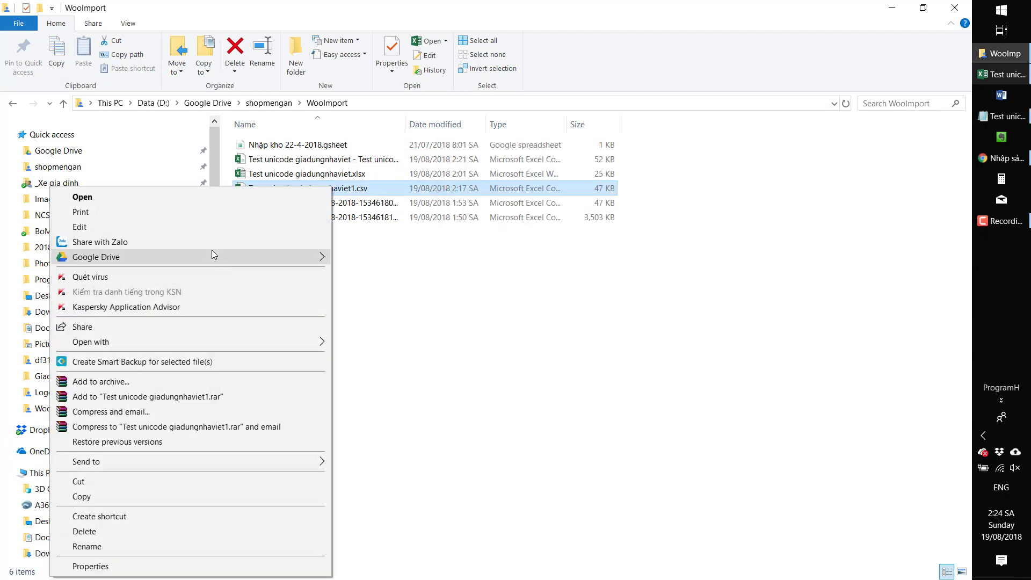
click(142, 226)
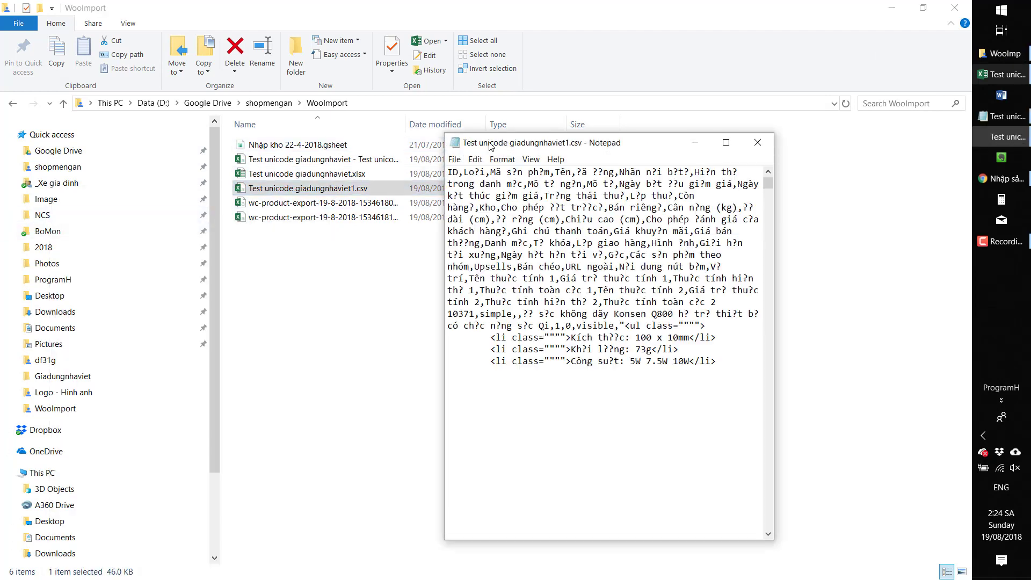
drag(488, 146, 1, 192)
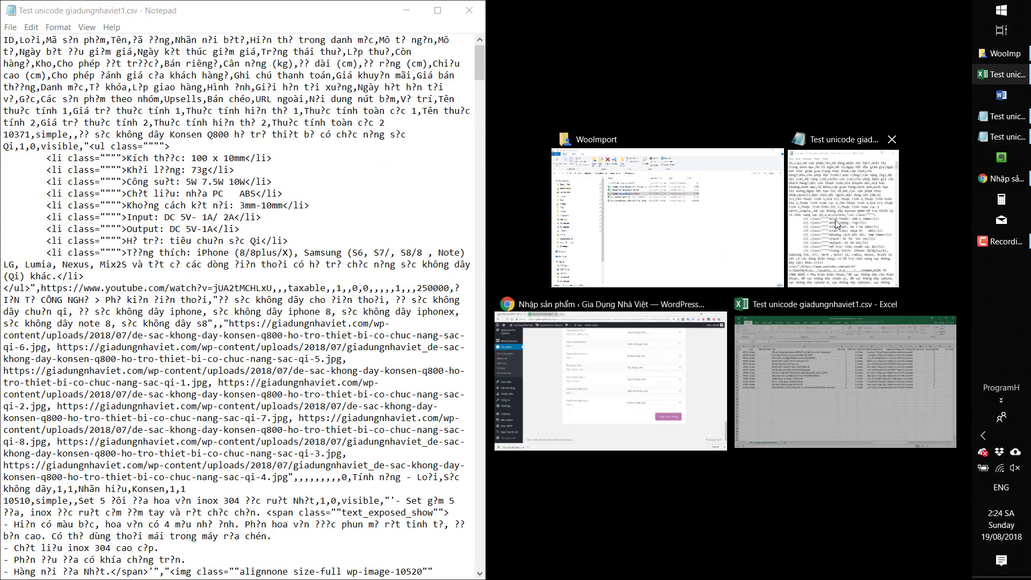
Step: Place the Google Sheets CSV on the right half and highlight the garbled question marks in the Excel CSV header
click(843, 226)
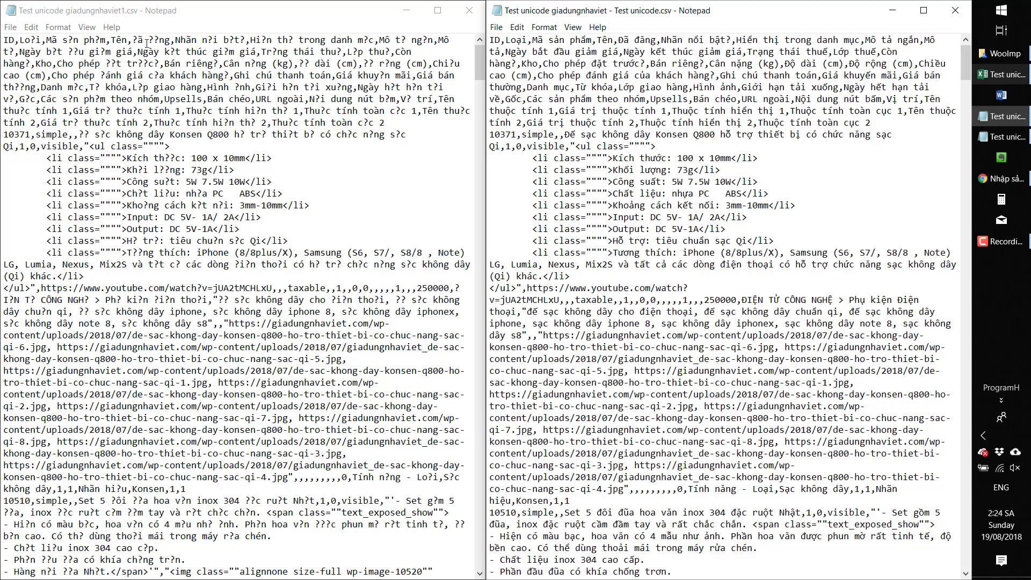
mouse_move(148, 42)
mouse_down()
mouse_move(160, 43)
mouse_move(148, 43)
mouse_up()
click(169, 41)
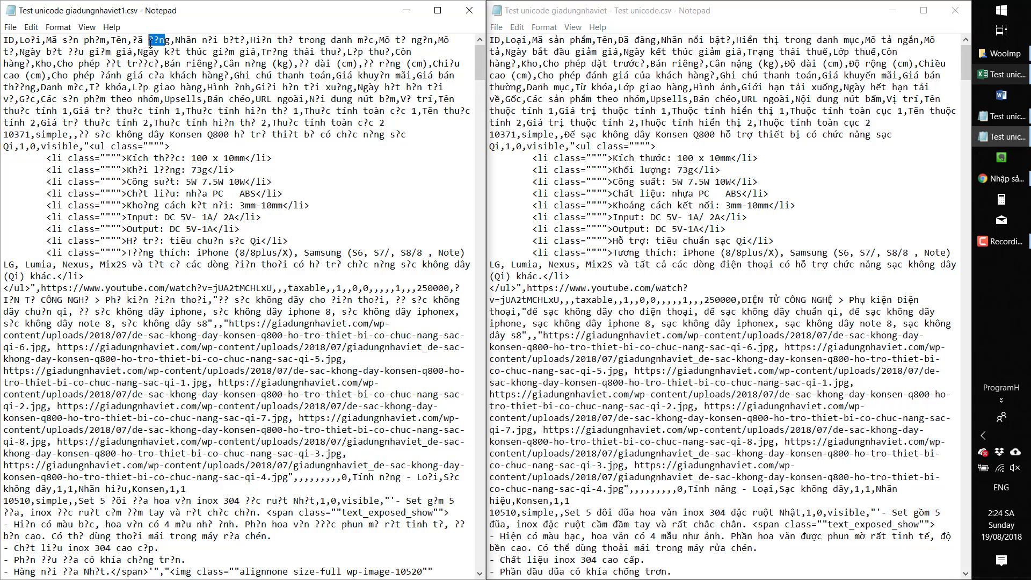
Step: Highlight the correctly decoded Vietnamese text in the Google Sheets CSV for comparison
click(586, 40)
drag(661, 41, 711, 88)
click(730, 195)
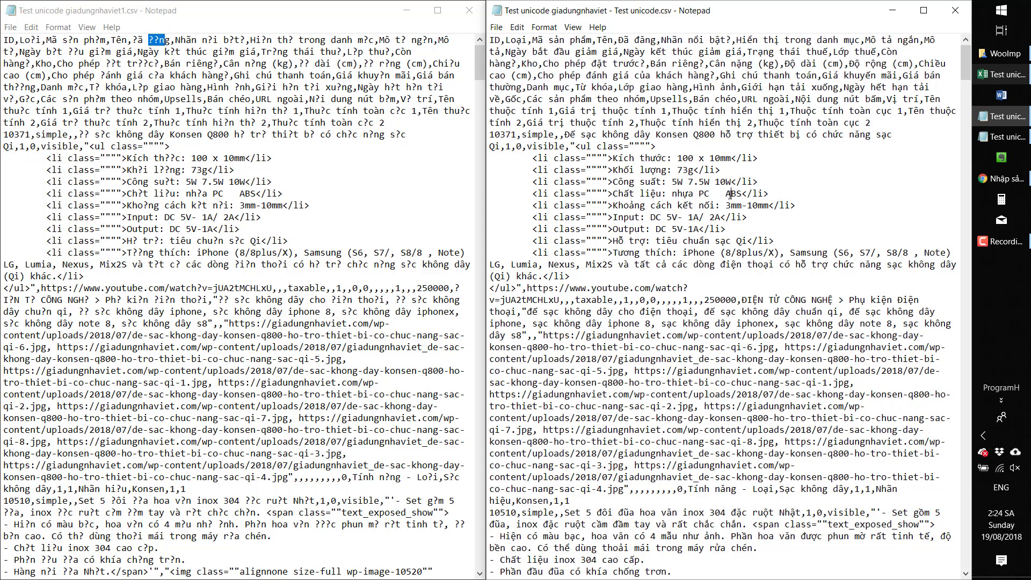
scroll(730, 194, down, 1)
scroll(694, 251, up, 1)
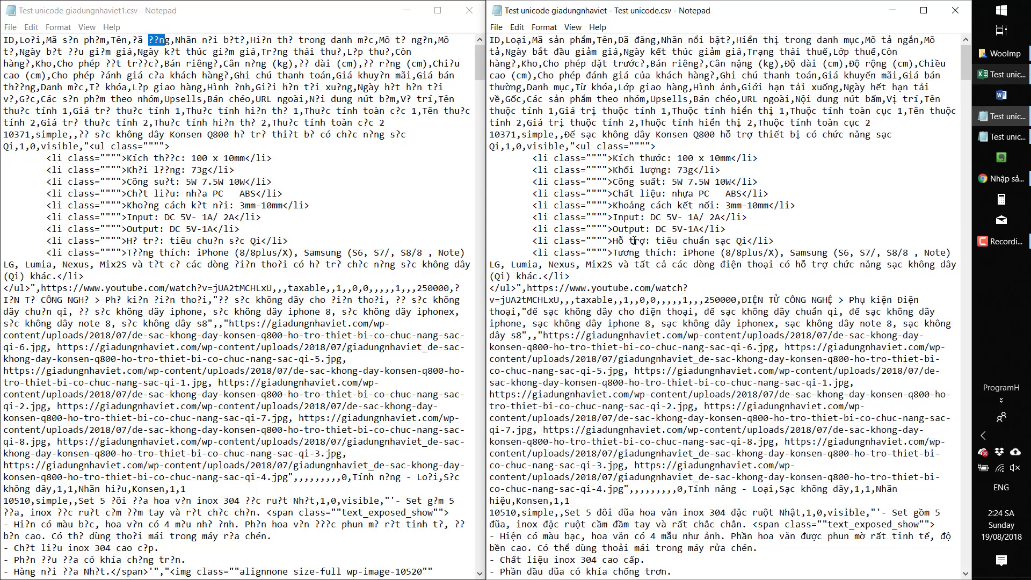